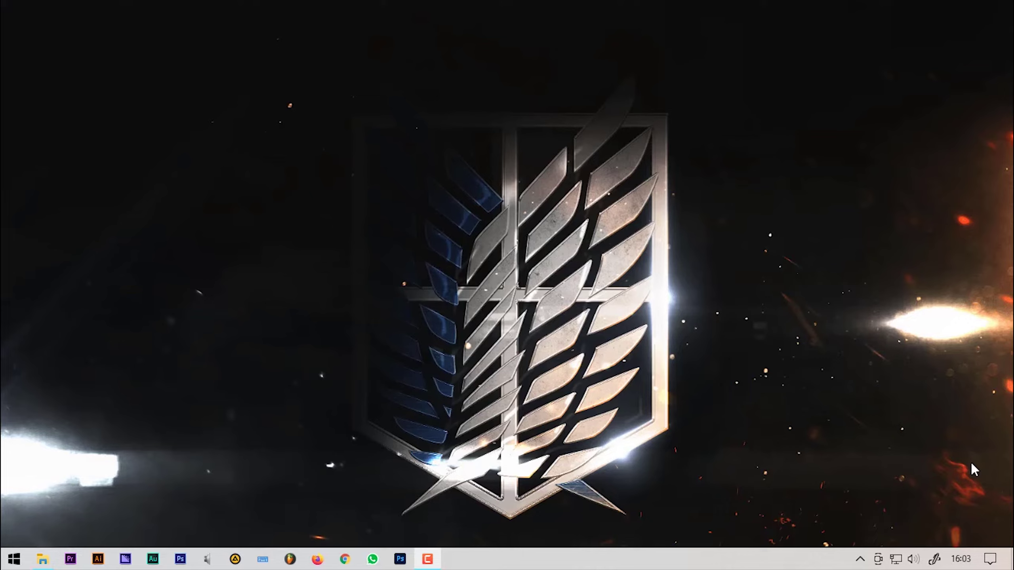
Launch Photoshop CS6 from its taskbar icon.
{"action": "left_click", "coordinate": [178, 562]}
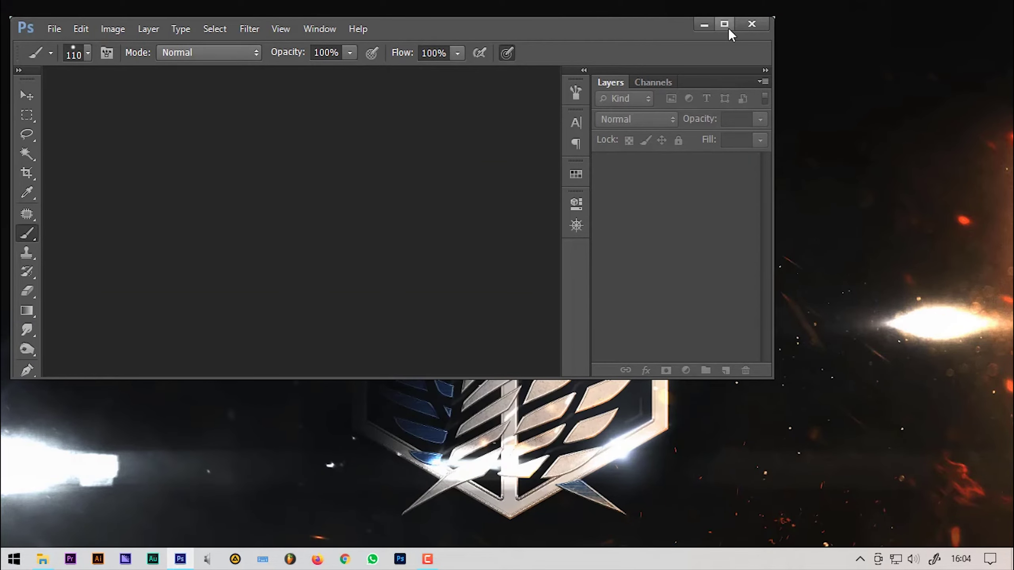
Maximize Photoshop and drag Anime jcvrnd 6000 pixel.psd from File Explorer onto it.
{"action": "left_click", "coordinate": [724, 25]}
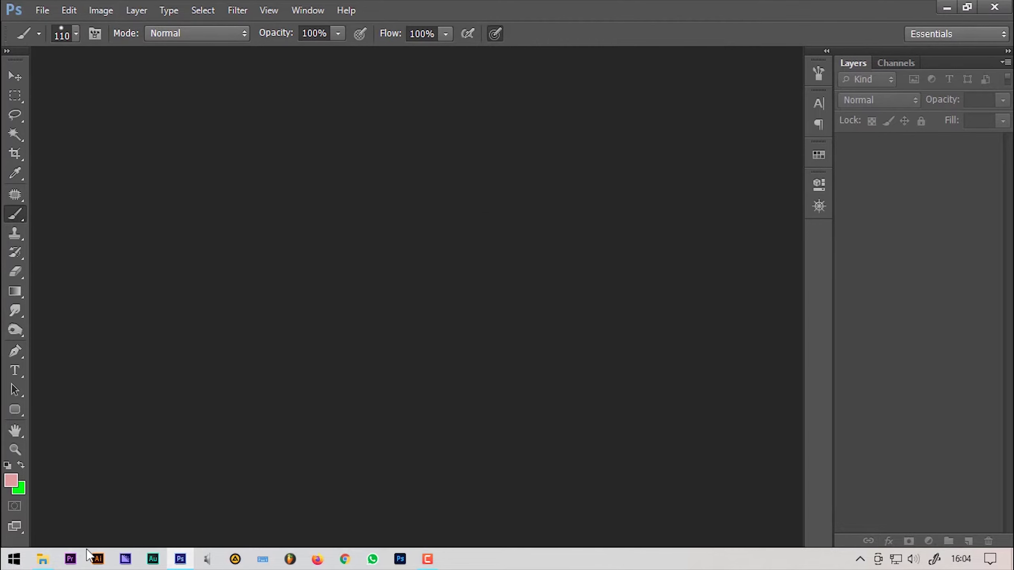
{"action": "left_click", "coordinate": [43, 560]}
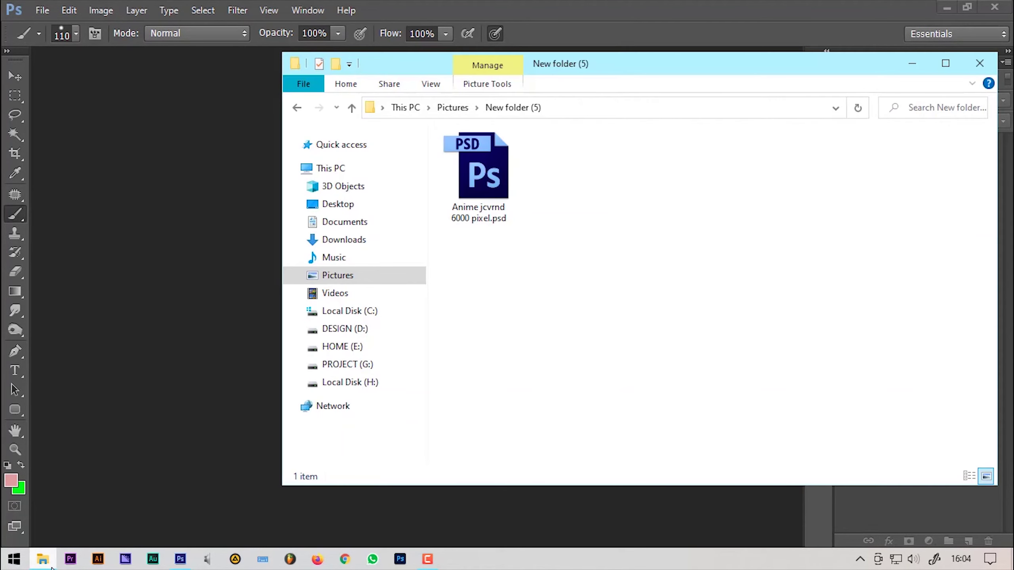
{"action": "left_click", "coordinate": [494, 190]}
{"action": "left_click_drag", "start_coordinate": [491, 187], "coordinate": [192, 255]}
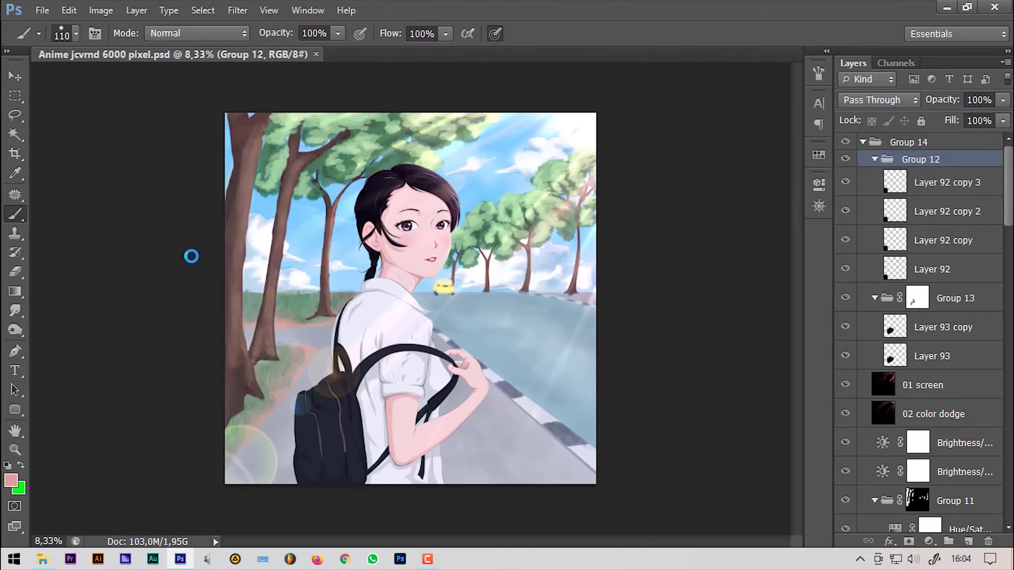
Check that Image Size reads 6000 × 6000 pixels and dismiss it unchanged.
{"action": "key", "text": "ctrl+alt+i"}
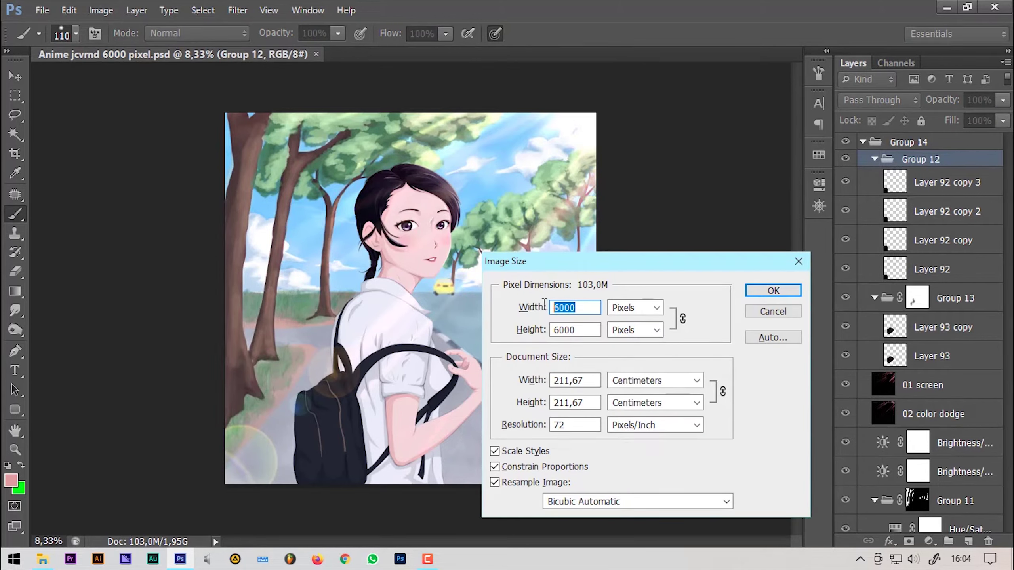
{"action": "left_click_drag", "start_coordinate": [575, 271], "coordinate": [533, 144]}
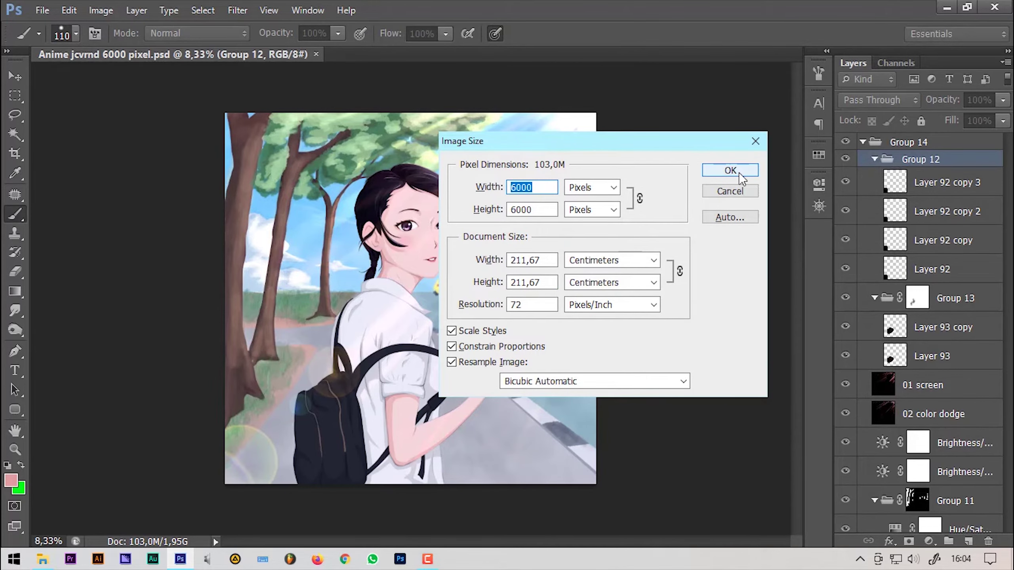
{"action": "left_click", "coordinate": [739, 172]}
Scroll the Layers panel and restore Photoshop to a smaller window.
{"action": "left_click_drag", "start_coordinate": [1011, 172], "coordinate": [1010, 394]}
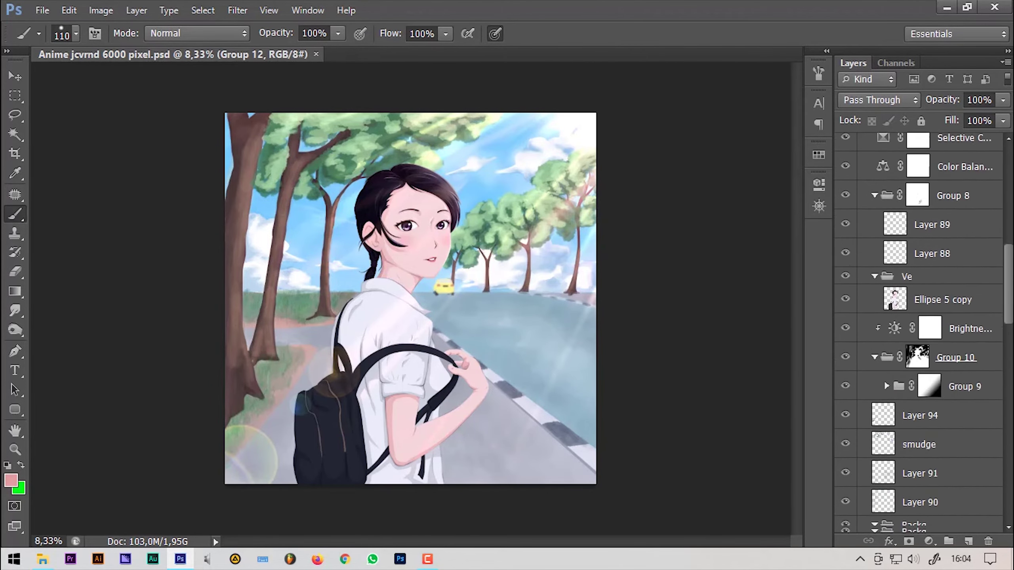
{"action": "scroll", "coordinate": [918, 332], "scroll_direction": "up", "scroll_amount": 5}
{"action": "scroll", "coordinate": [919, 332], "scroll_direction": "up", "scroll_amount": 5}
{"action": "scroll", "coordinate": [918, 331], "scroll_direction": "up", "scroll_amount": 5}
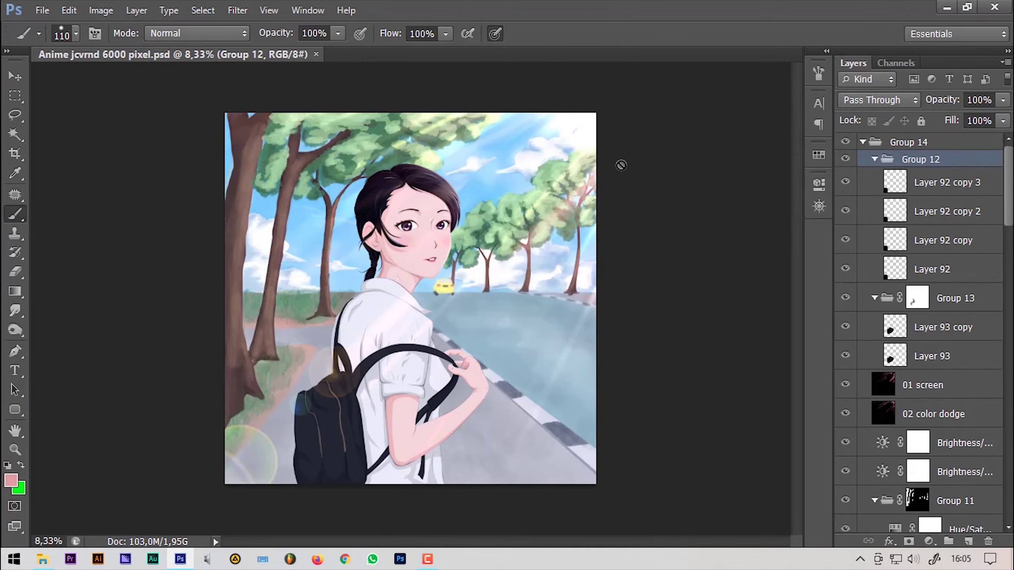
{"action": "left_click", "coordinate": [967, 6]}
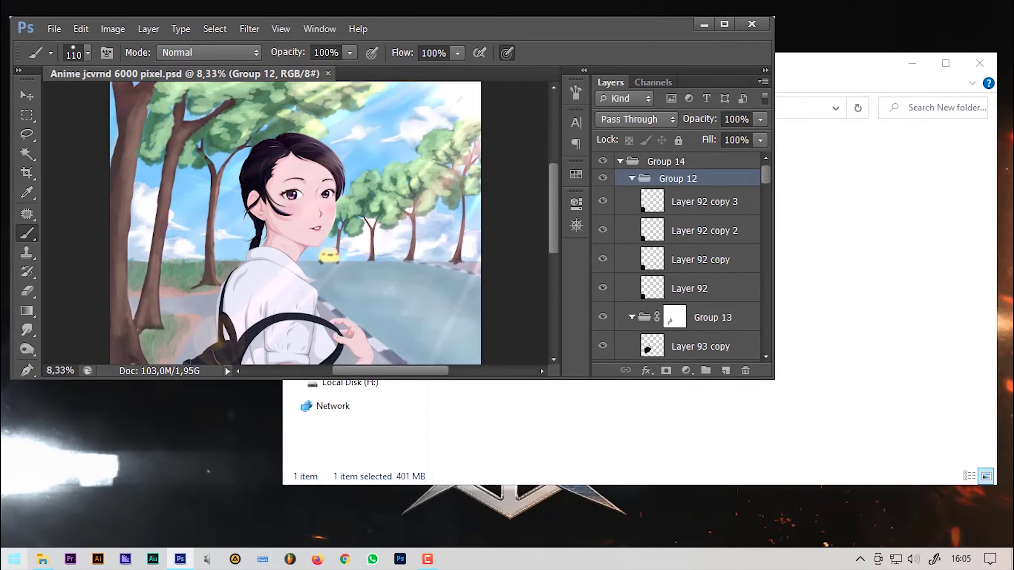
Open the Alarms & Clock stopwatch and place it at the lower left beside Photoshop.
{"action": "left_click", "coordinate": [14, 559]}
{"action": "left_click", "coordinate": [591, 225]}
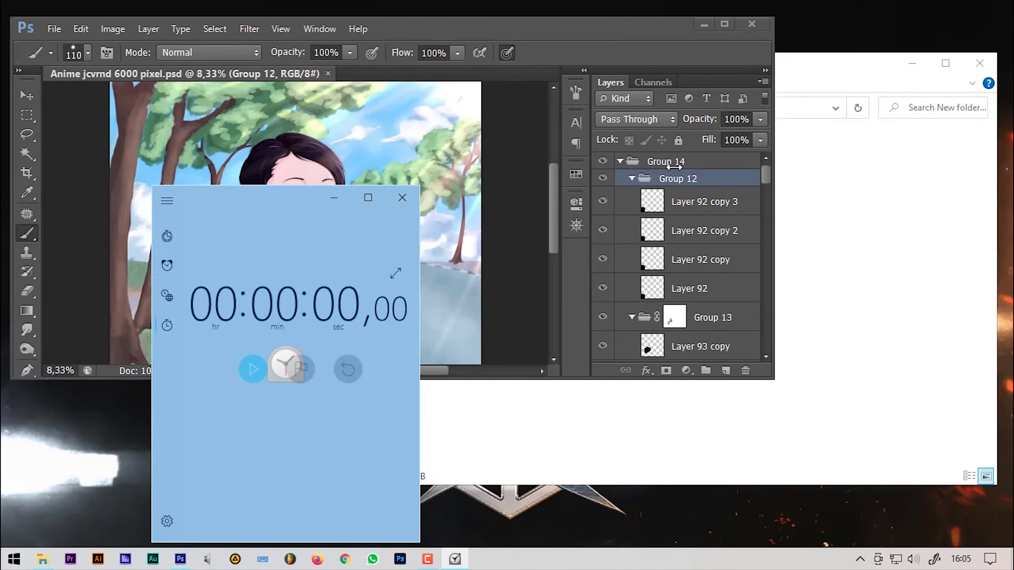
{"action": "mouse_move", "coordinate": [297, 203]}
{"action": "left_mouse_down"}
{"action": "mouse_move", "coordinate": [279, 422]}
{"action": "mouse_move", "coordinate": [259, 356]}
{"action": "left_mouse_up"}
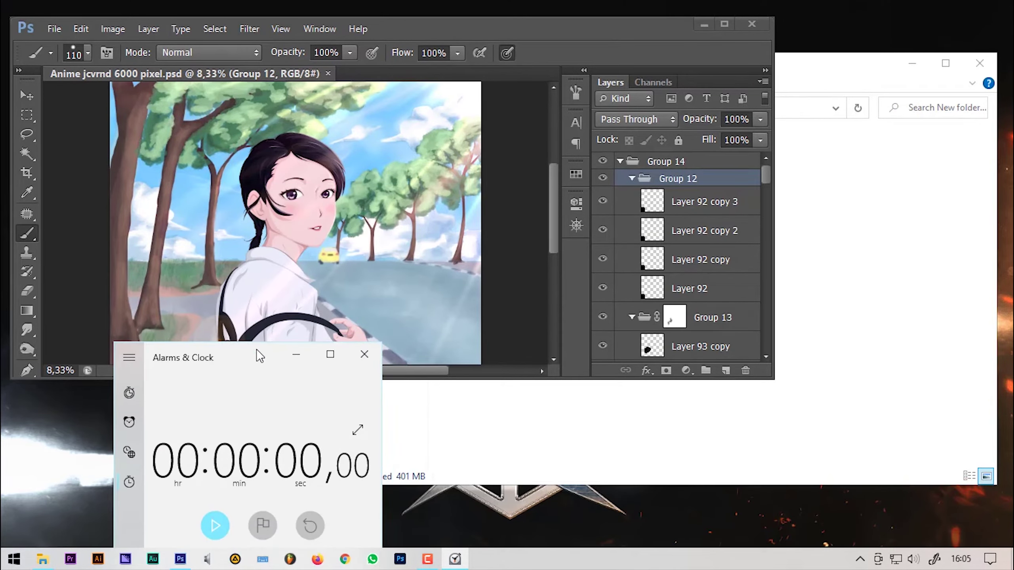
{"action": "left_click", "coordinate": [469, 22]}
Resize the image to 4000 pixels wide, timing it with the stopwatch at 33.14 seconds.
{"action": "key", "text": "ctrl+alt+i"}
{"action": "type", "text": "4000"}
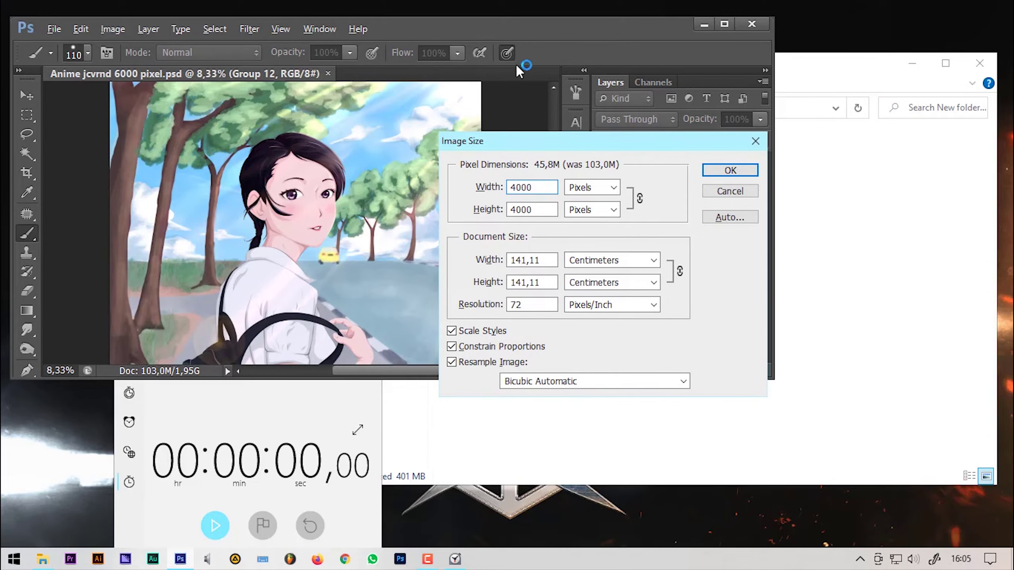
{"action": "left_click_drag", "start_coordinate": [579, 141], "coordinate": [173, 111]}
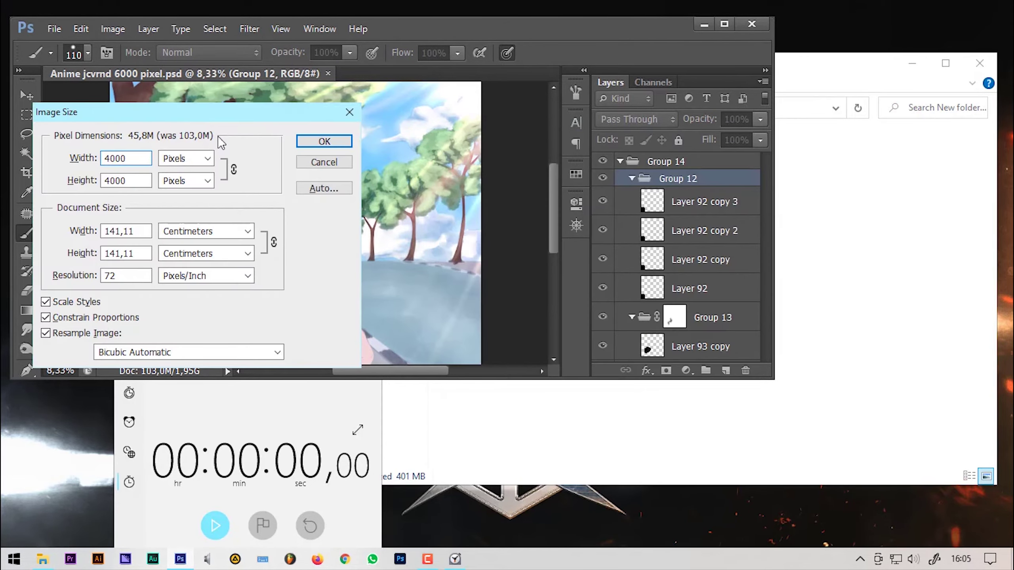
{"action": "left_click", "coordinate": [324, 146]}
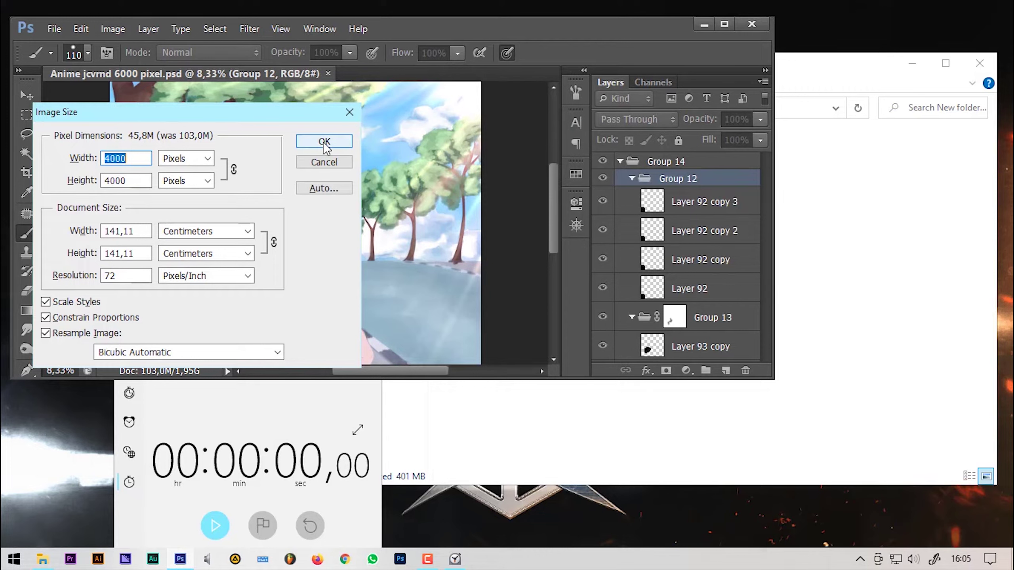
{"action": "left_click", "coordinate": [326, 149]}
{"action": "left_click", "coordinate": [219, 528]}
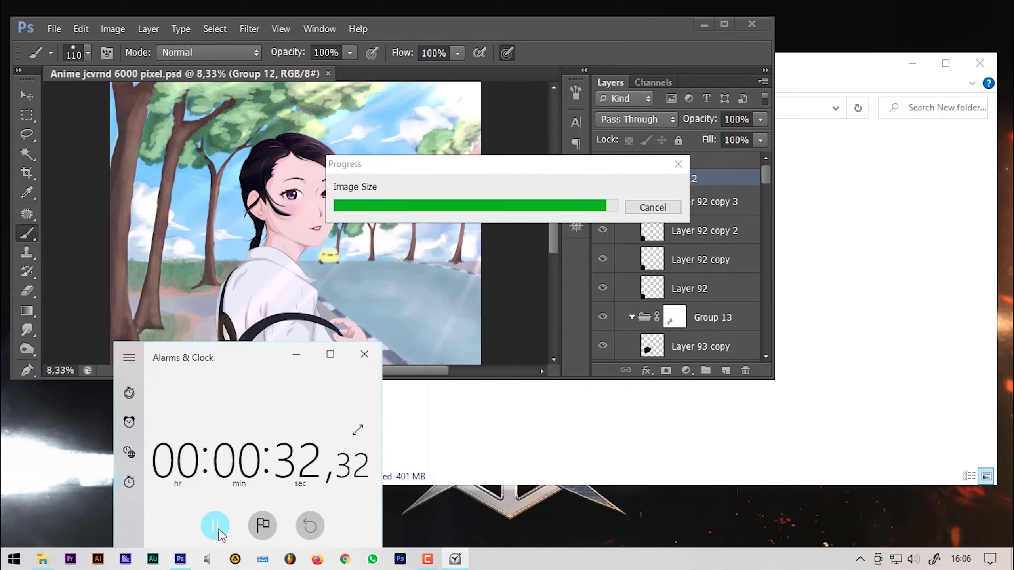
{"action": "left_click", "coordinate": [218, 528]}
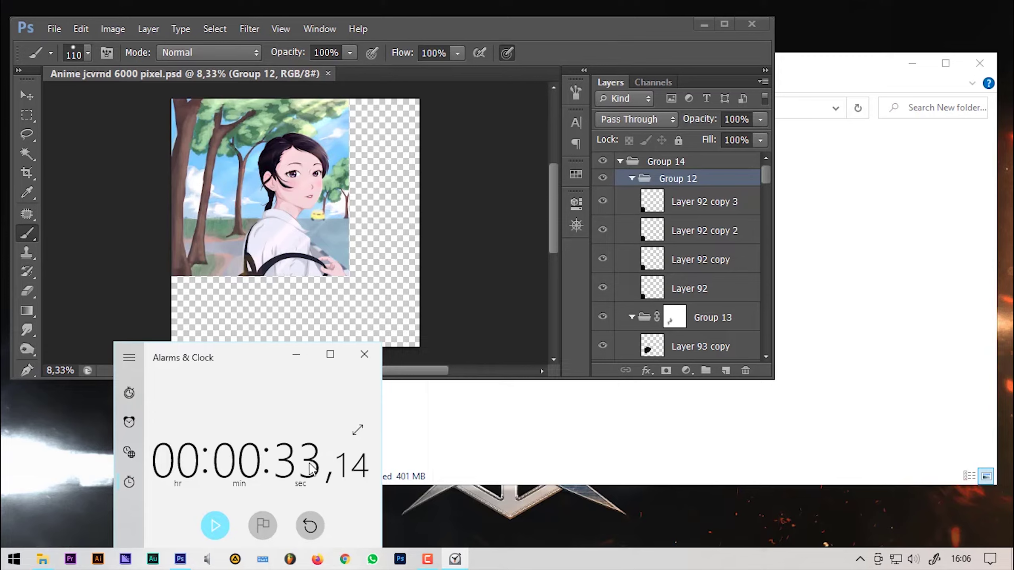
{"action": "key", "text": "super"}
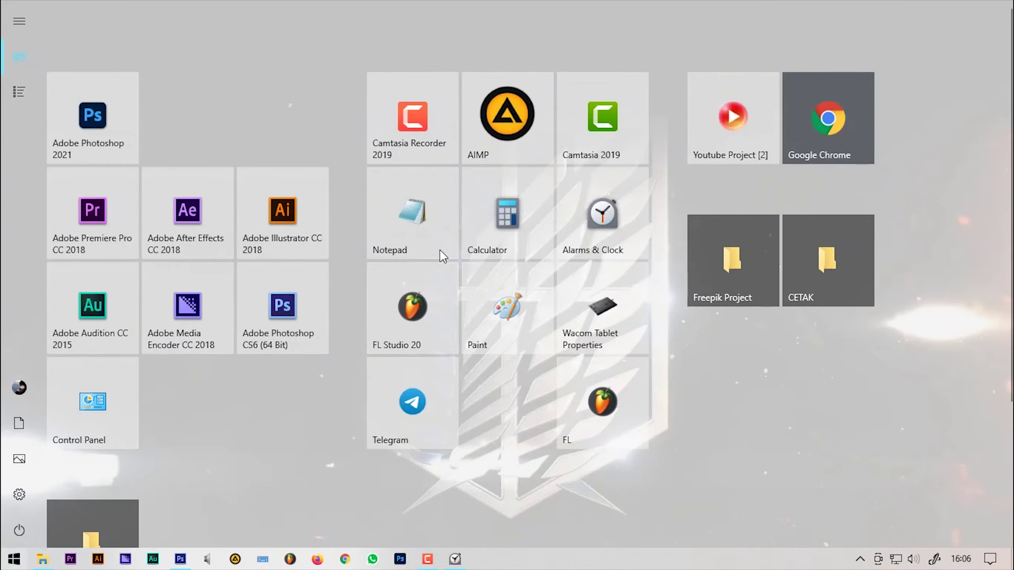
Write '33 detik' in a new Notepad note, move it aside, and maximize Photoshop again.
{"action": "left_click", "coordinate": [414, 224]}
{"action": "type", "text": "33 "}
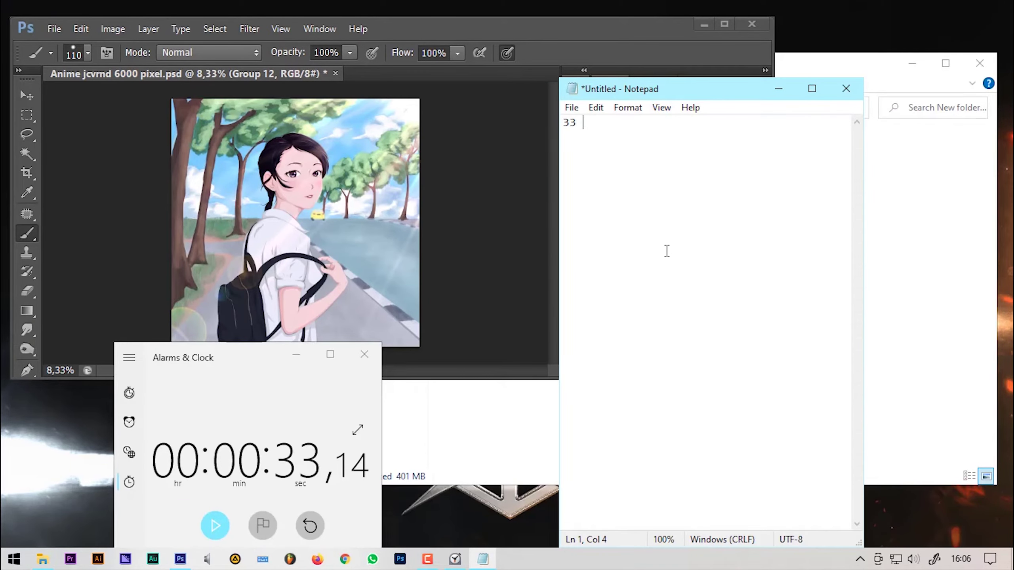
{"action": "type", "text": "detik"}
{"action": "mouse_move", "coordinate": [753, 82]}
{"action": "left_mouse_down"}
{"action": "mouse_move", "coordinate": [737, 462]}
{"action": "mouse_move", "coordinate": [737, 417]}
{"action": "left_mouse_up"}
{"action": "left_click_drag", "start_coordinate": [734, 504], "coordinate": [737, 528]}
{"action": "left_click_drag", "start_coordinate": [635, 462], "coordinate": [519, 456]}
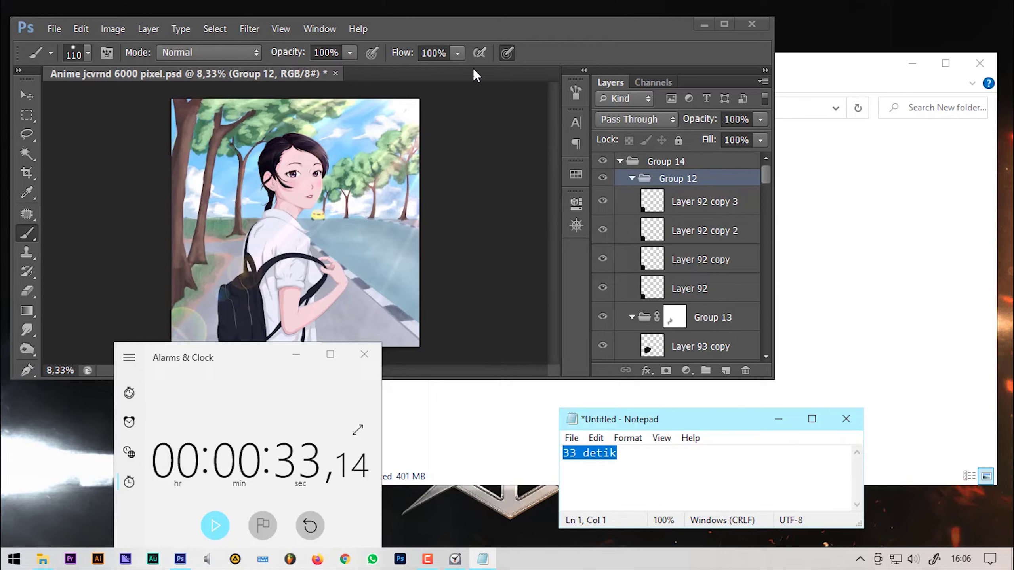
{"action": "left_click", "coordinate": [577, 28]}
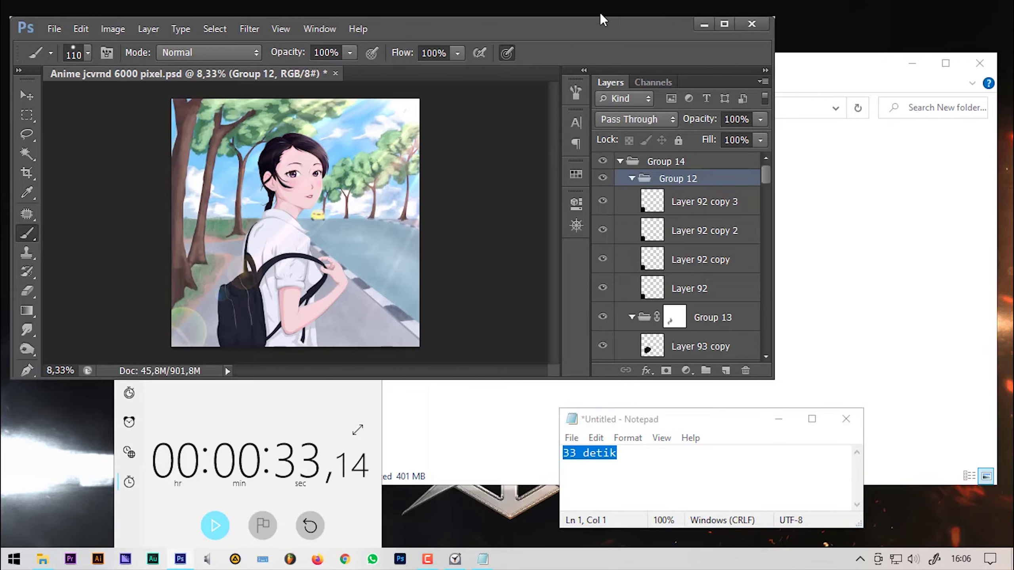
{"action": "left_click", "coordinate": [724, 23]}
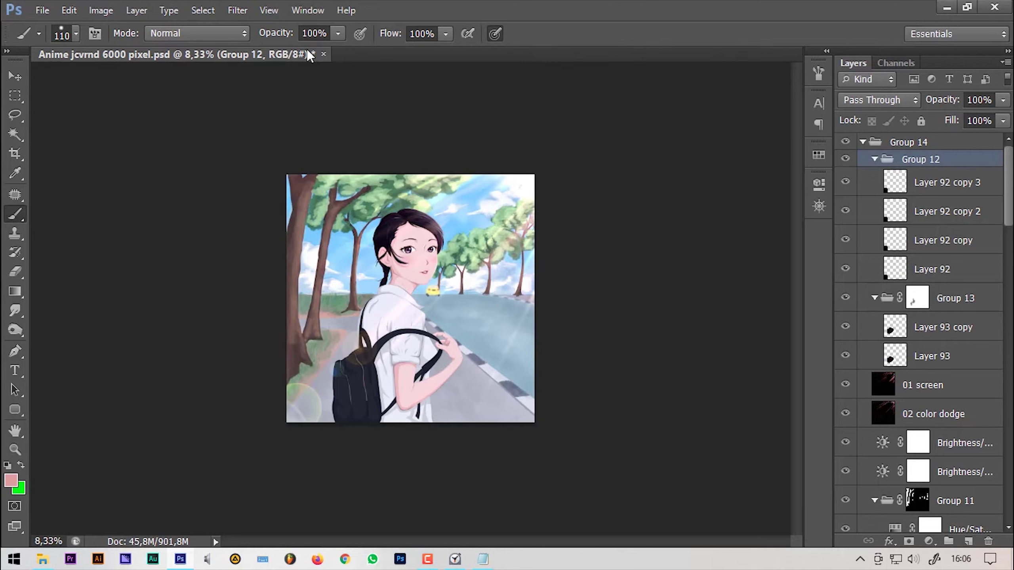
Set Performance memory usage from 789 to 2369 MB, then close Photoshop.
{"action": "left_click", "coordinate": [68, 10]}
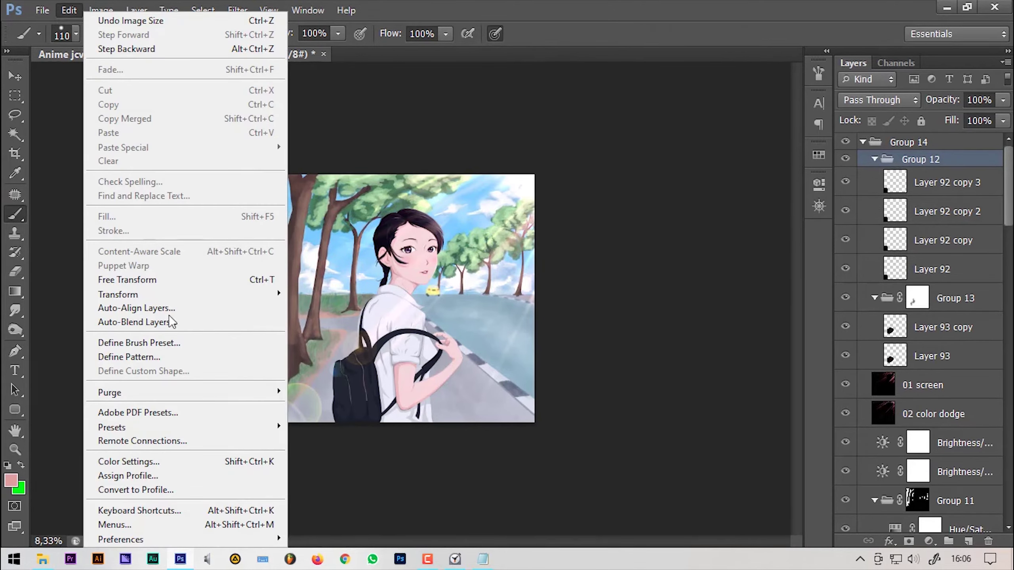
{"action": "mouse_move", "coordinate": [121, 539]}
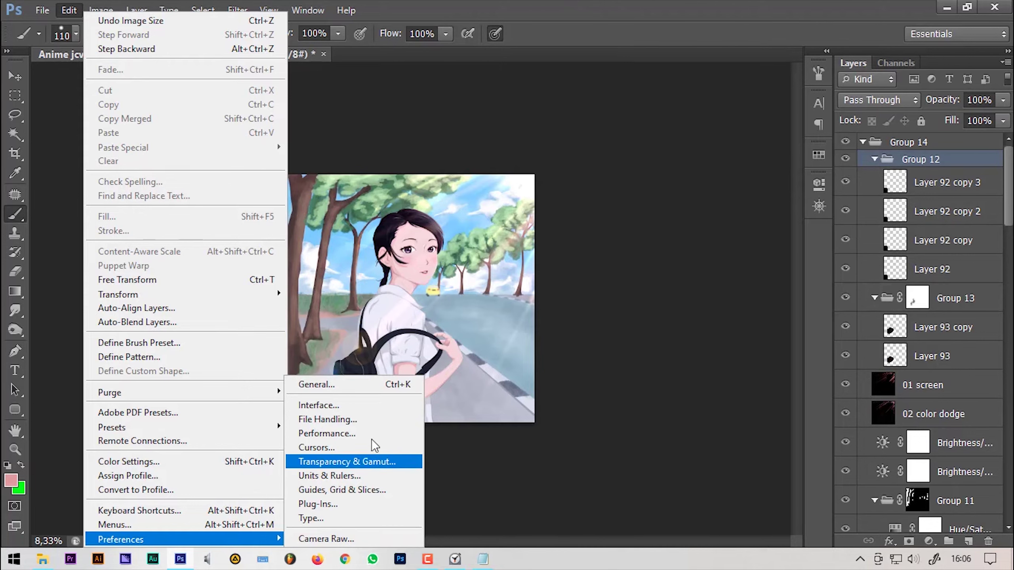
{"action": "left_click", "coordinate": [372, 430]}
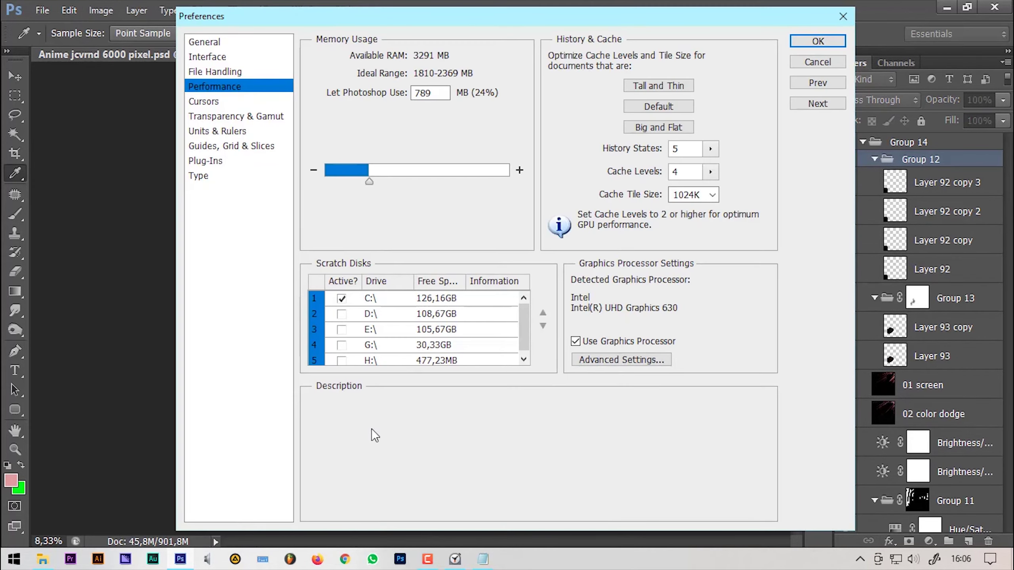
{"action": "mouse_move", "coordinate": [418, 123]}
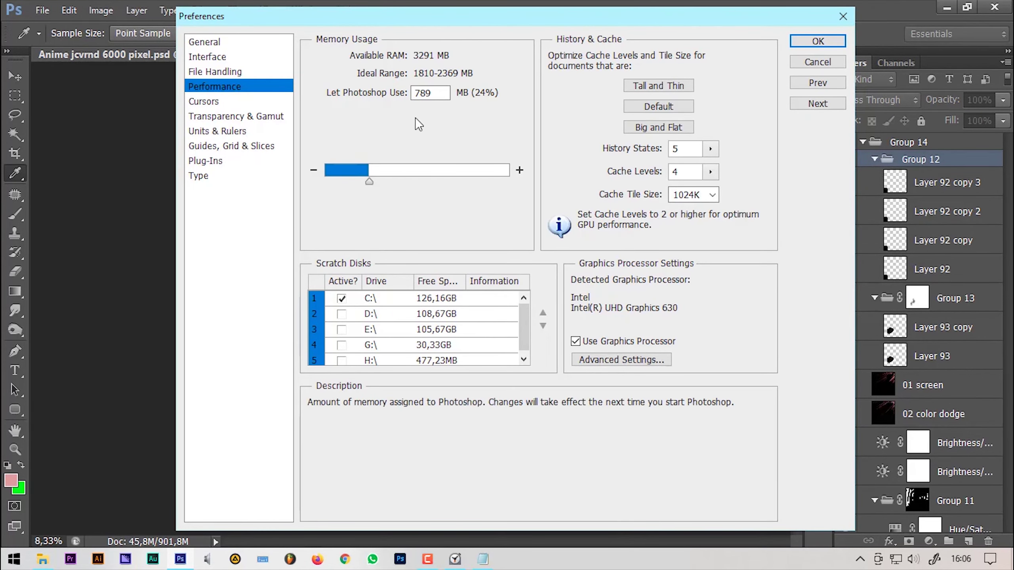
{"action": "double_click", "coordinate": [434, 98]}
{"action": "type", "text": "2369"}
{"action": "key", "text": "Return"}
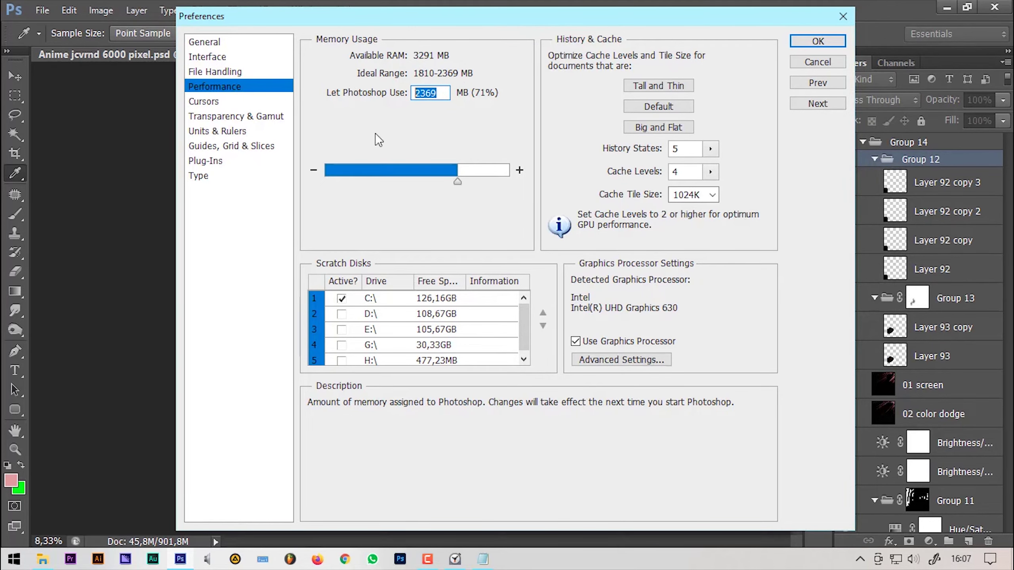
{"action": "left_click", "coordinate": [833, 38]}
{"action": "left_click", "coordinate": [986, 11]}
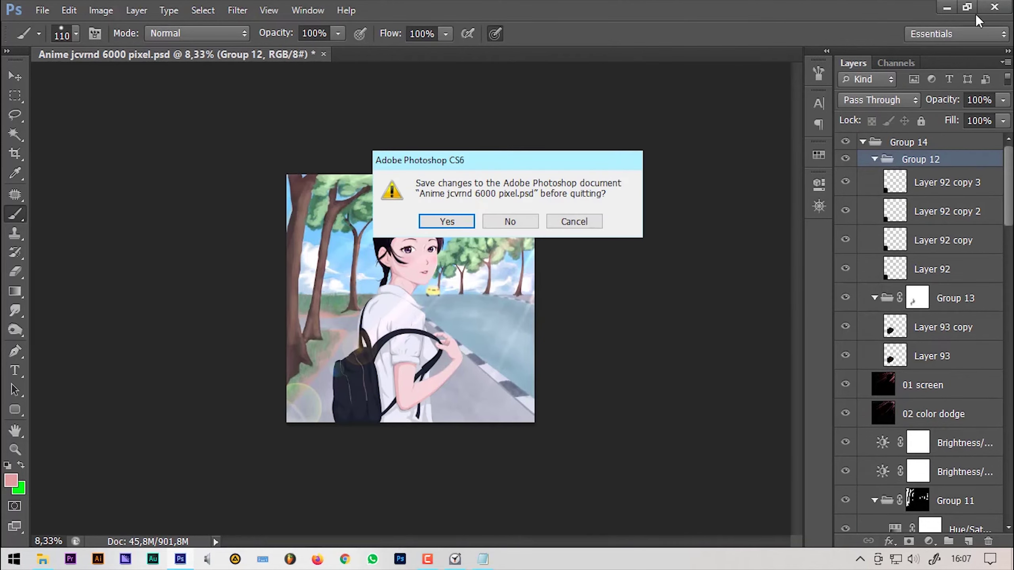
Quit without saving the artwork and reset the stopwatch to zero.
{"action": "left_click", "coordinate": [508, 215]}
{"action": "right_click", "coordinate": [106, 179]}
{"action": "left_click", "coordinate": [104, 225]}
{"action": "left_click", "coordinate": [311, 524]}
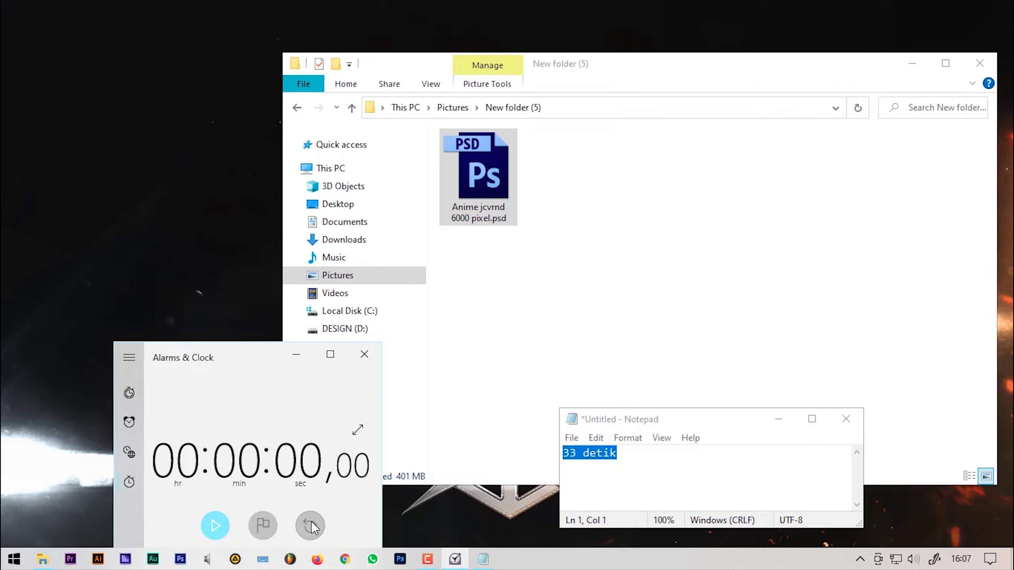
Relaunch Photoshop and drag Anime jcvrnd 6000 pixel.psd in from File Explorer.
{"action": "left_click", "coordinate": [180, 559]}
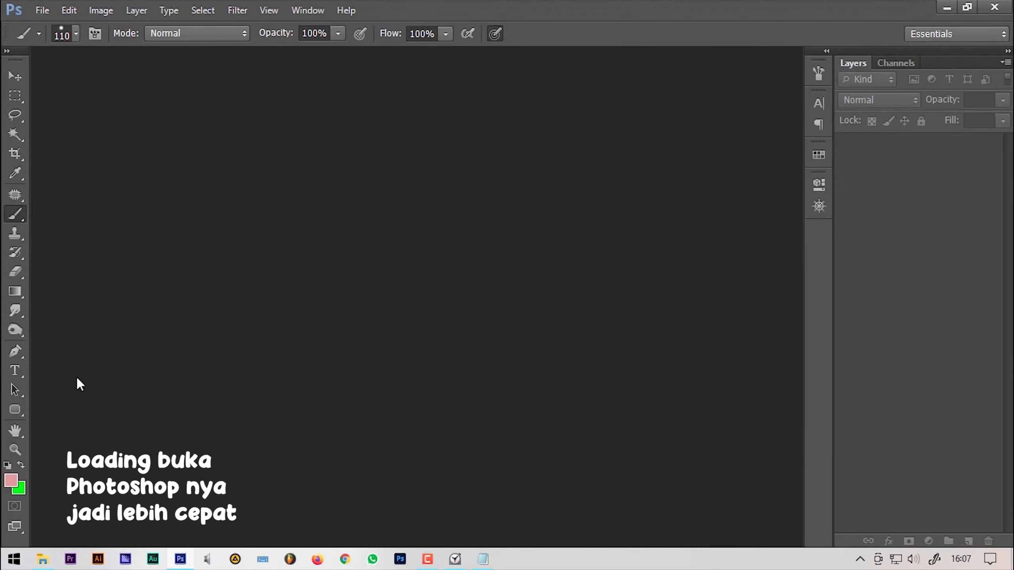
{"action": "left_click", "coordinate": [42, 560]}
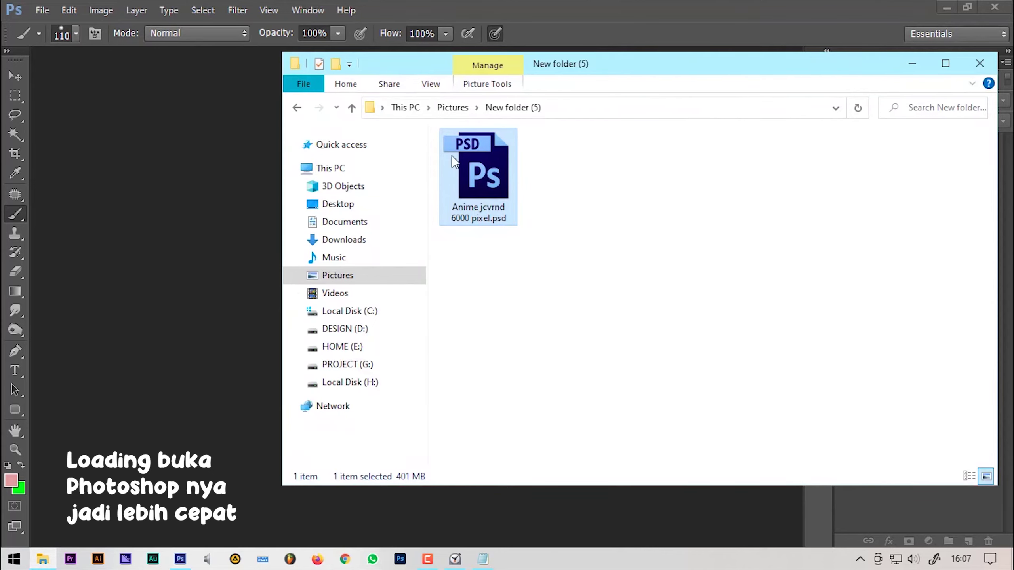
{"action": "left_click_drag", "start_coordinate": [455, 161], "coordinate": [179, 159]}
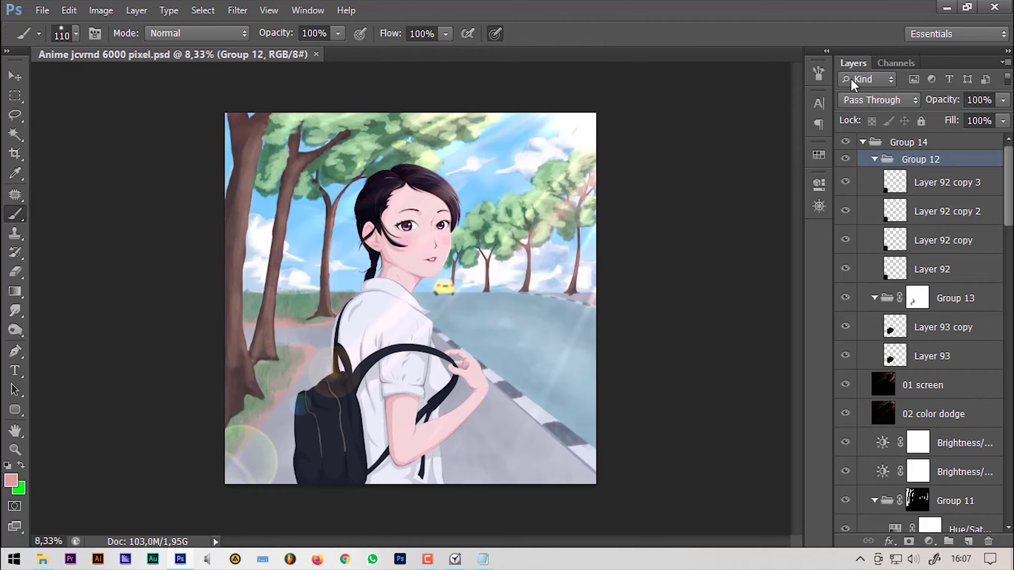
Resize the artwork to 4000 pixels wide while timing it at 28.42 seconds.
{"action": "left_click", "coordinate": [966, 7]}
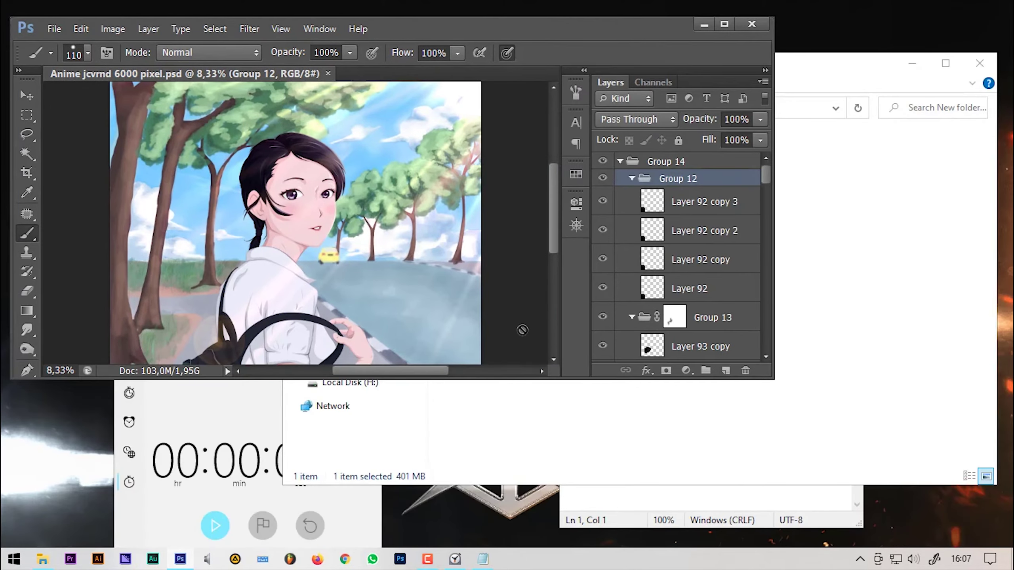
{"action": "left_click", "coordinate": [274, 405]}
{"action": "left_click", "coordinate": [475, 27]}
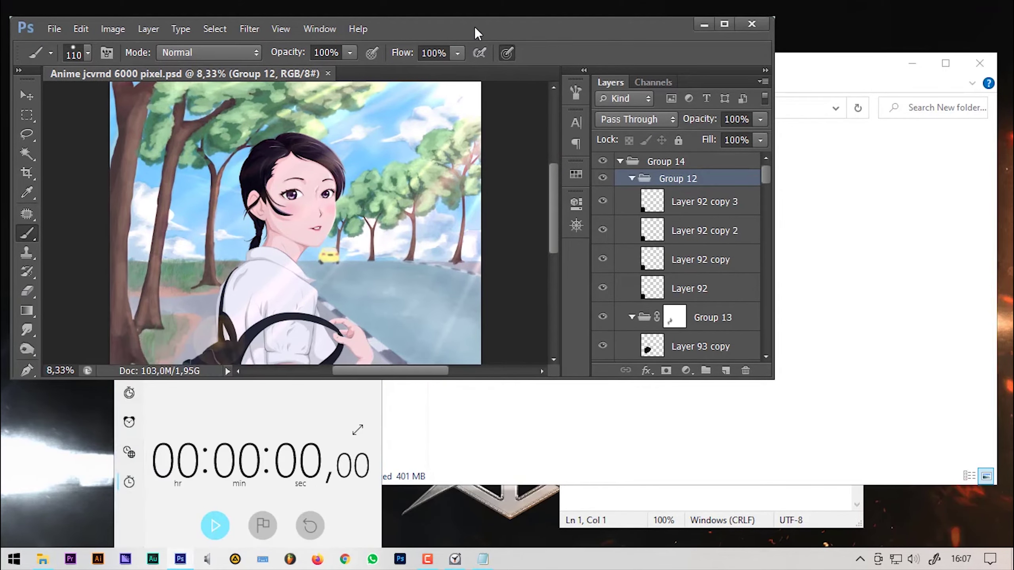
{"action": "key", "text": "ctrl+alt+i"}
{"action": "key", "text": "Left"}
{"action": "type", "text": "4"}
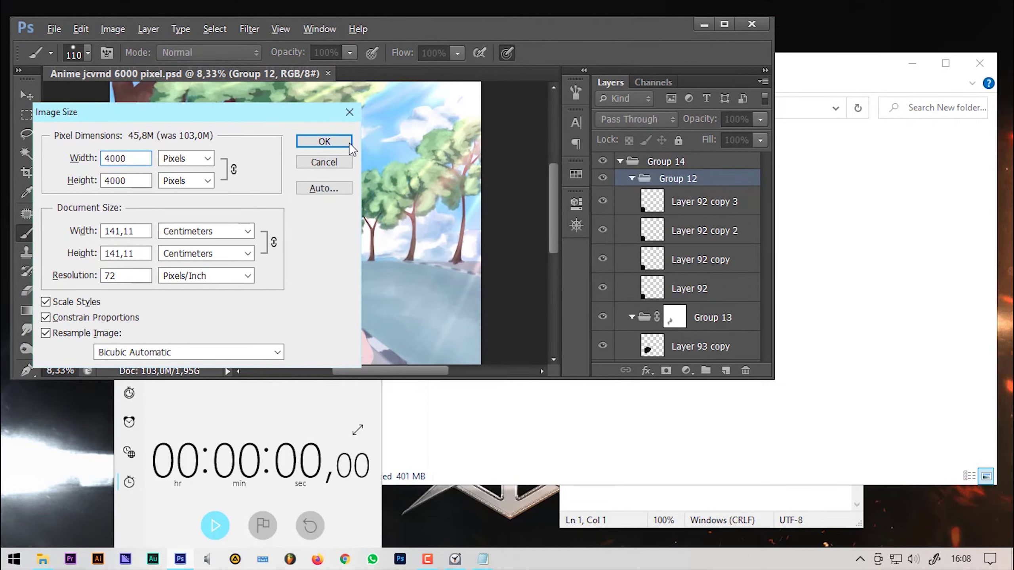
{"action": "left_click_drag", "start_coordinate": [244, 116], "coordinate": [181, 238]}
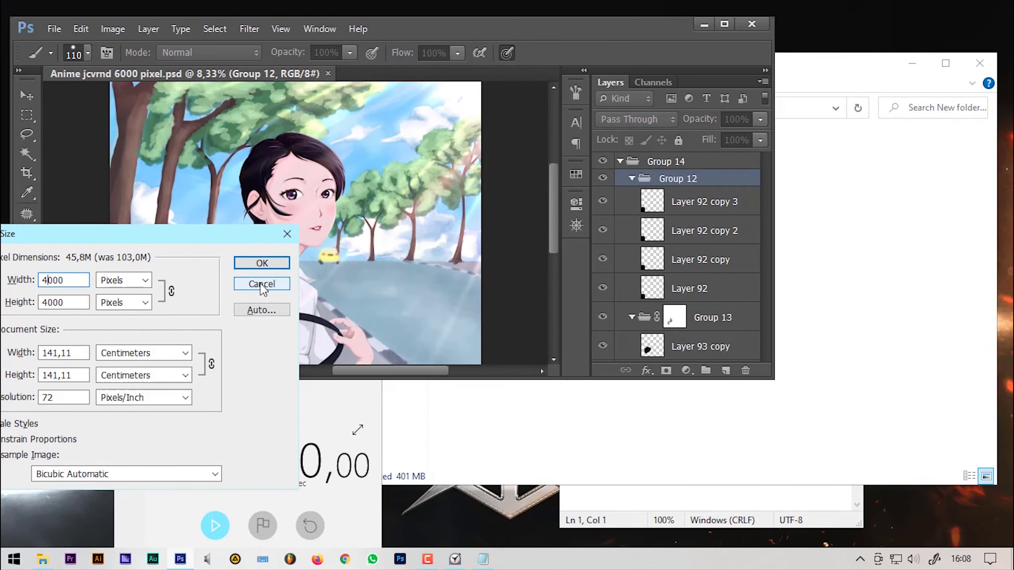
{"action": "left_click", "coordinate": [262, 264]}
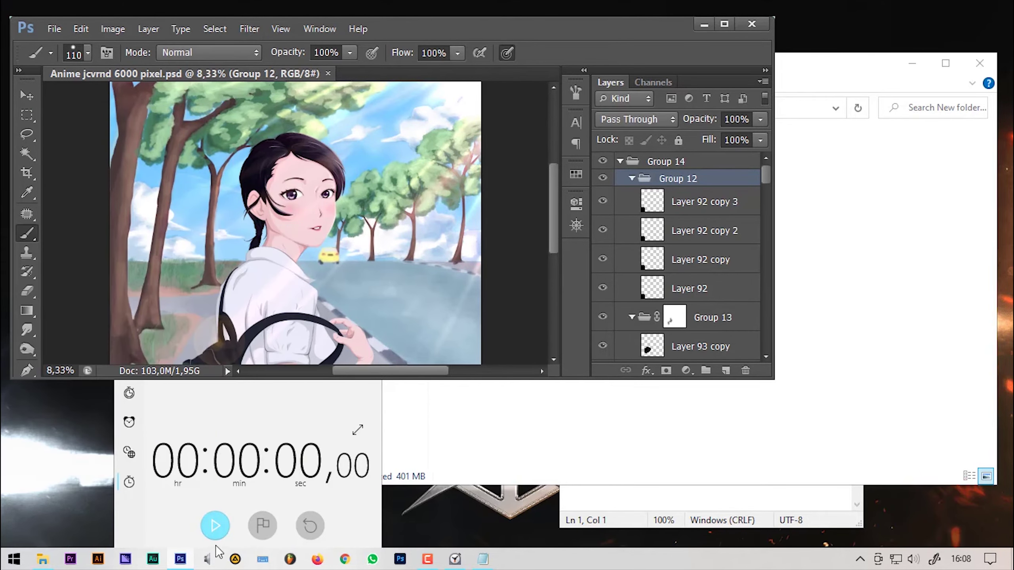
{"action": "left_click", "coordinate": [218, 533]}
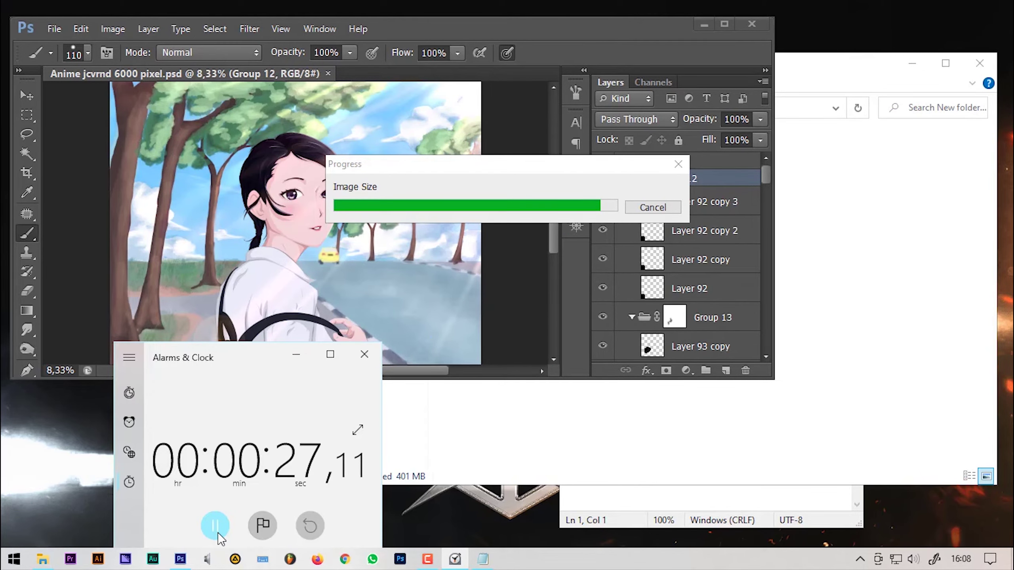
{"action": "left_click", "coordinate": [217, 533]}
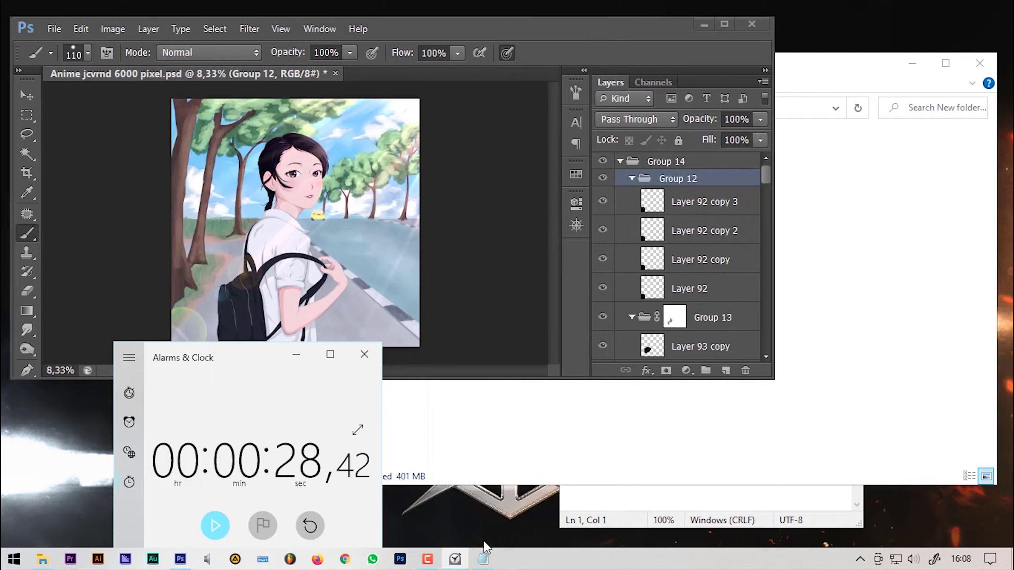
Clear the Notepad selection, then close the resized artwork without saving.
{"action": "left_click", "coordinate": [491, 563]}
{"action": "type", "text": "33 detik"}
{"action": "left_click", "coordinate": [638, 456]}
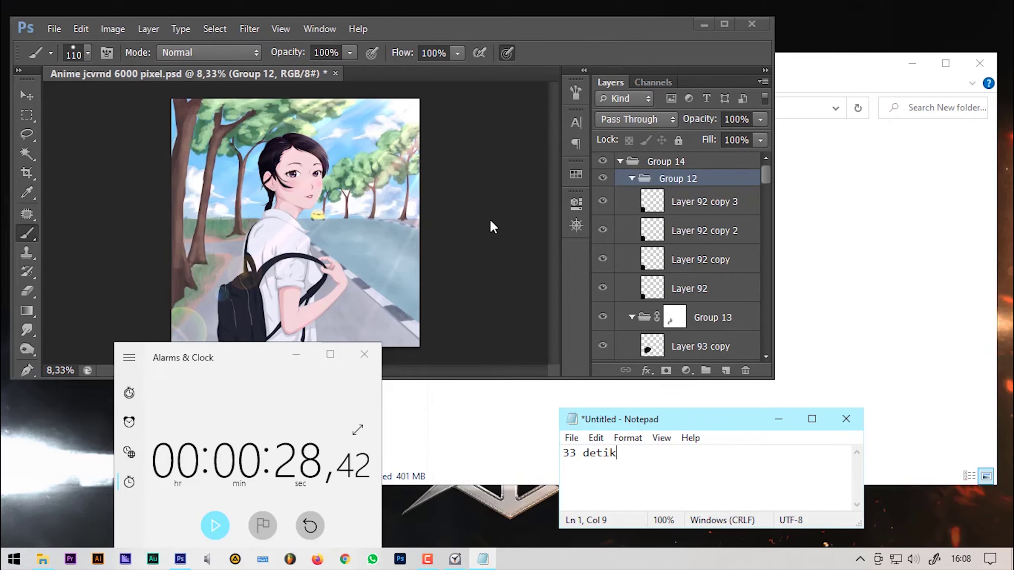
{"action": "left_click", "coordinate": [544, 41]}
{"action": "left_click", "coordinate": [335, 73]}
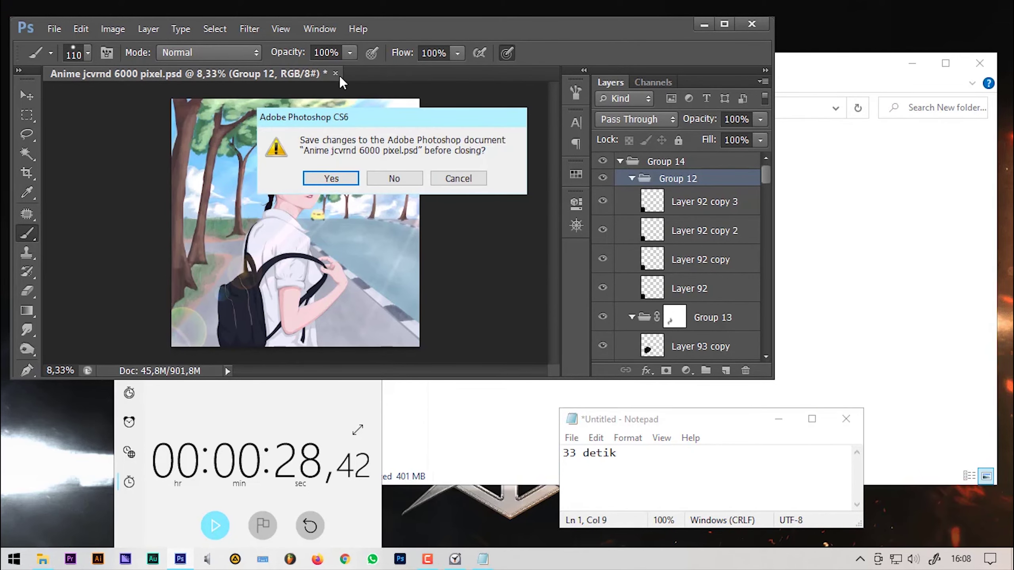
{"action": "left_click", "coordinate": [404, 178]}
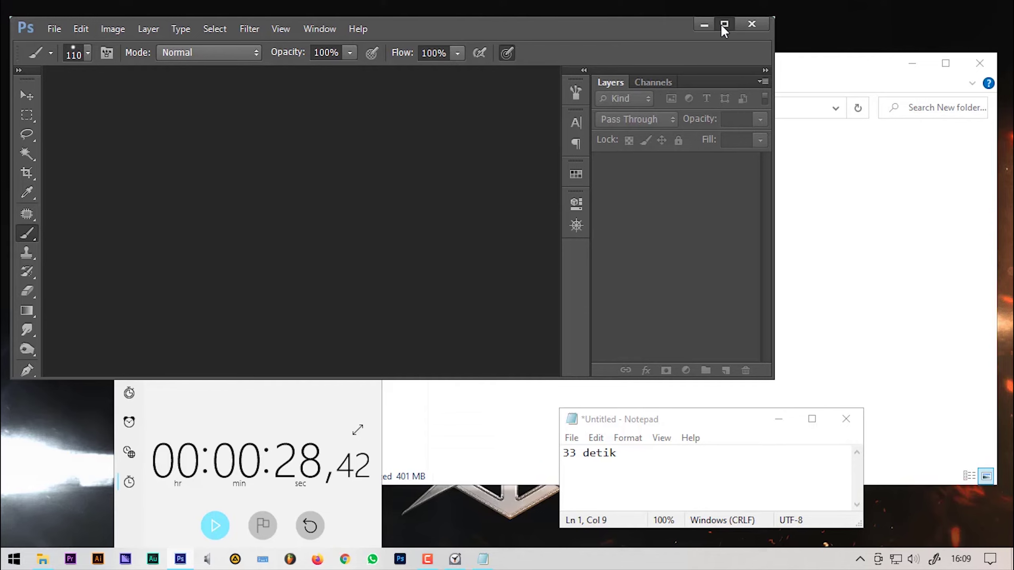
Maximize and then quit Photoshop, bringing File Explorer to the front.
{"action": "left_click", "coordinate": [721, 25]}
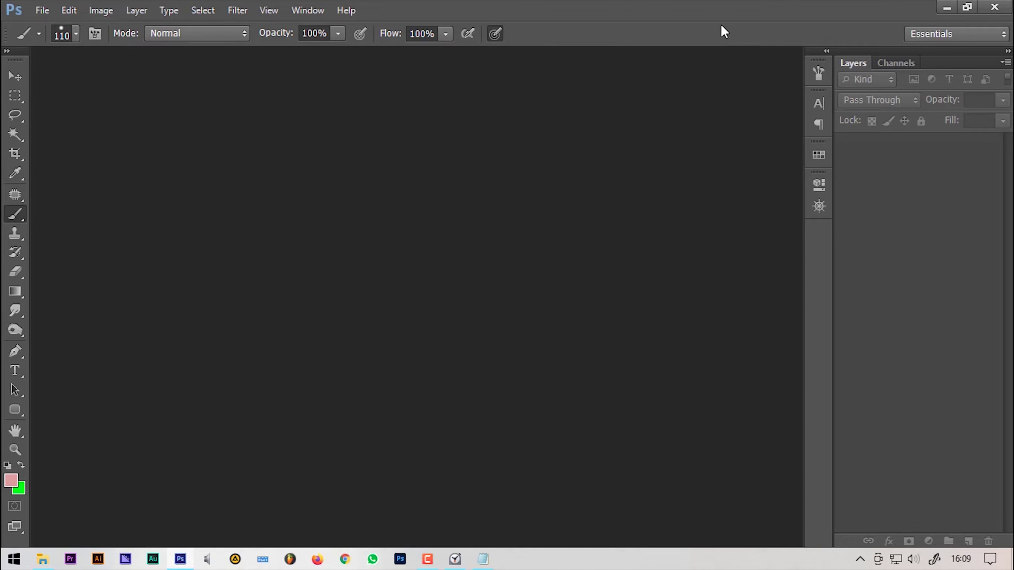
{"action": "left_click", "coordinate": [993, 7]}
{"action": "left_click", "coordinate": [43, 559]}
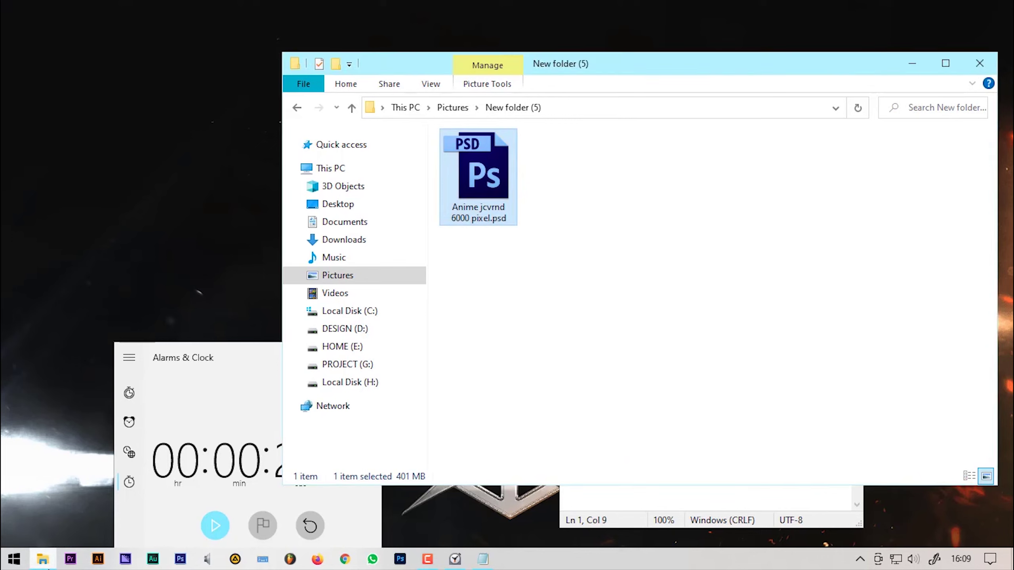
In This PC, select Local Disk (C:) and refresh to see 133 GB free of 292 GB.
{"action": "left_click", "coordinate": [350, 170]}
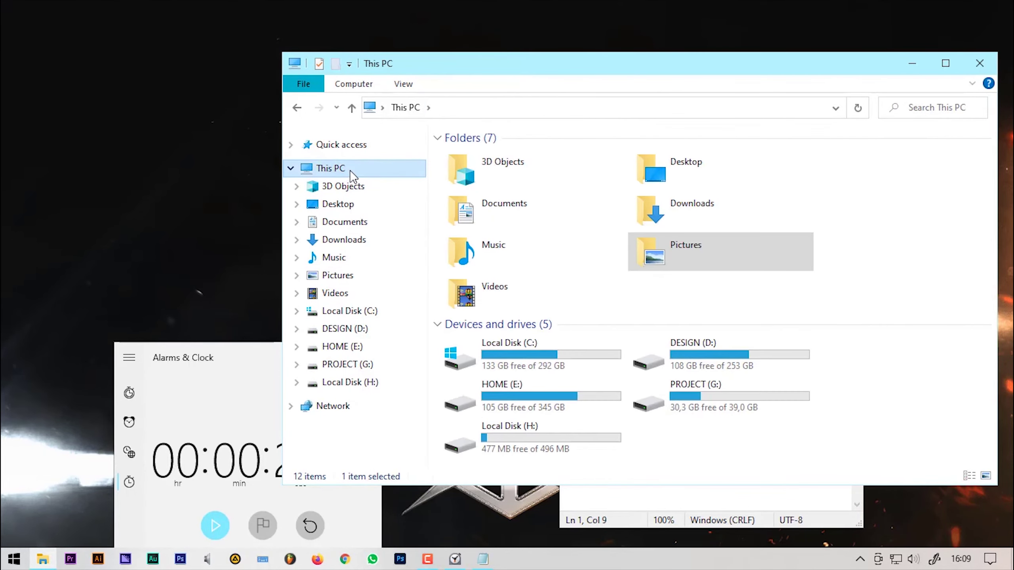
{"action": "left_click", "coordinate": [490, 366]}
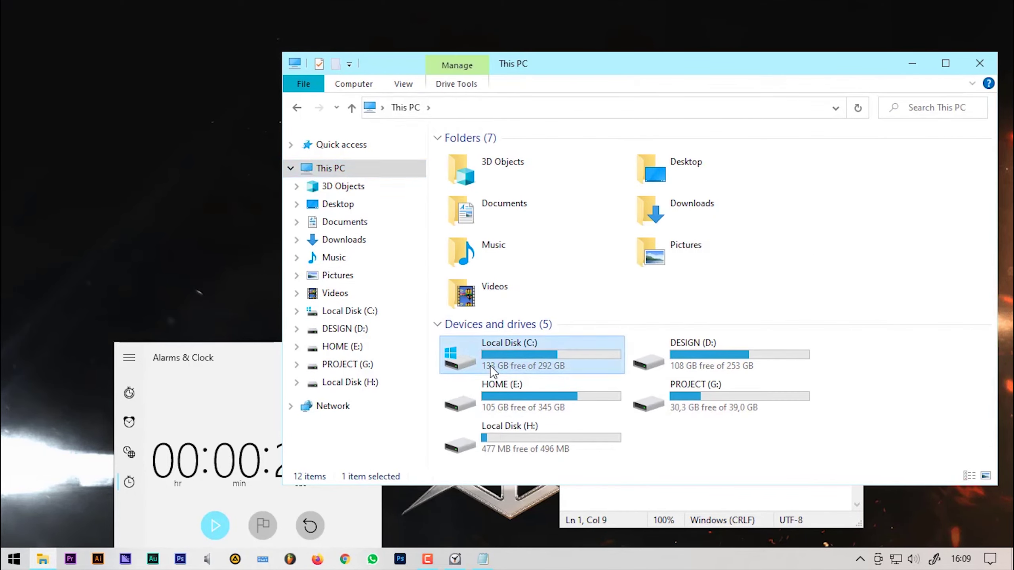
{"action": "right_click", "coordinate": [852, 446]}
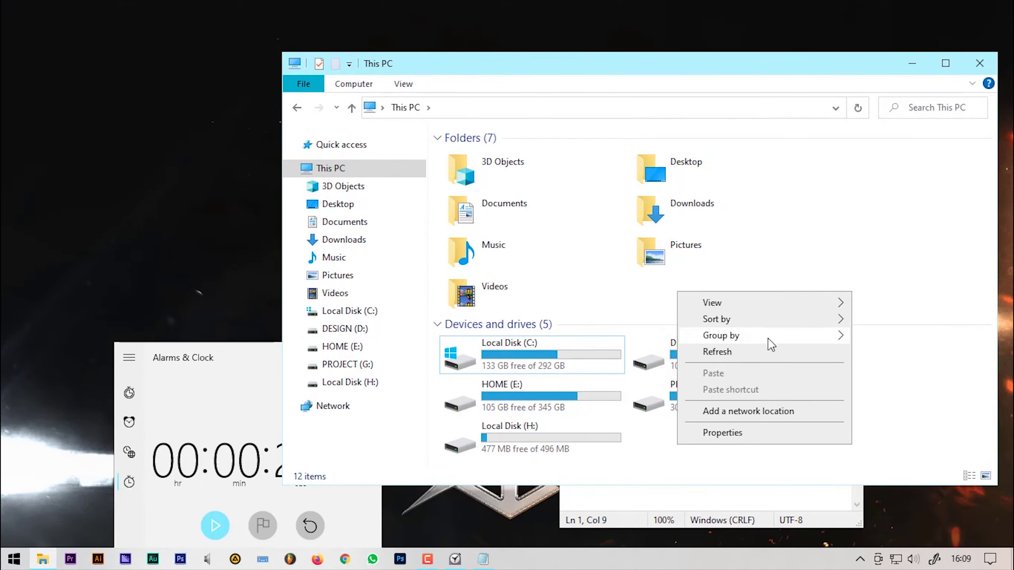
{"action": "left_click", "coordinate": [771, 349]}
{"action": "left_click", "coordinate": [509, 361]}
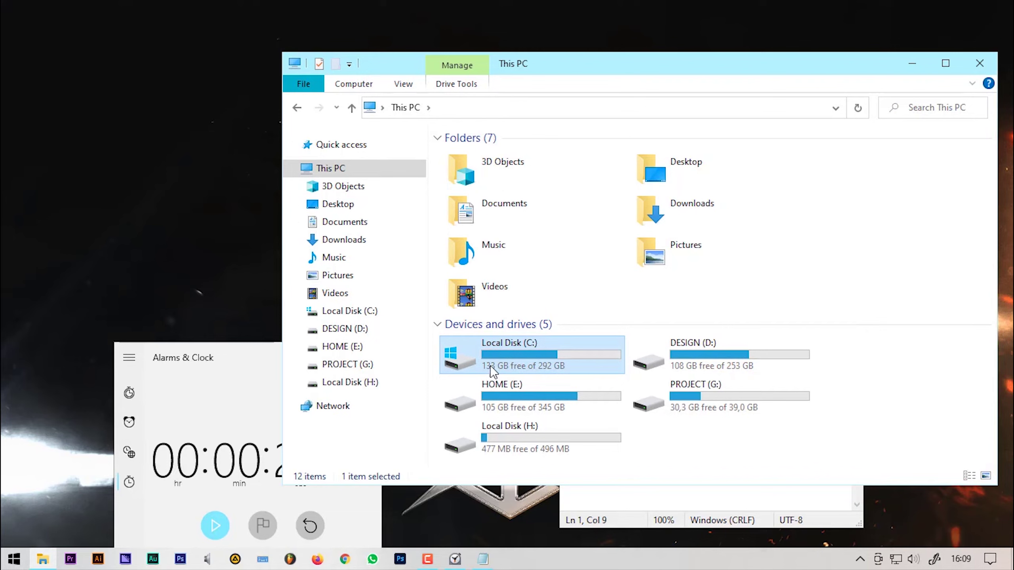
{"action": "left_click", "coordinate": [685, 502]}
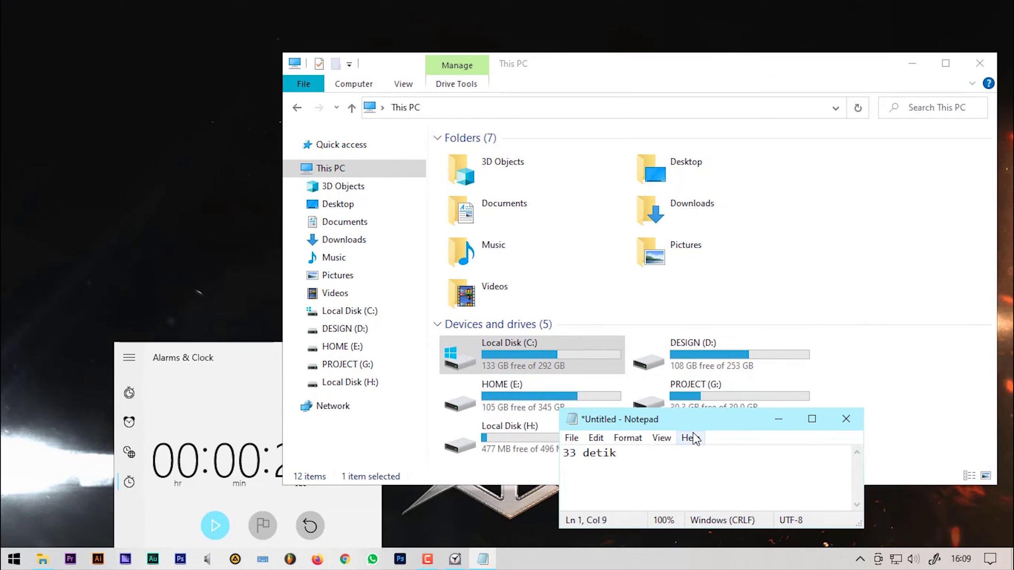
Add the Notepad note 'sebelum buka photoshop free 133 gb', then relaunch Photoshop.
{"action": "key", "text": "Return"}
{"action": "key", "text": "Return"}
{"action": "key", "text": "BackSpace"}
{"action": "type", "text": "sebelum buka photoshop"}
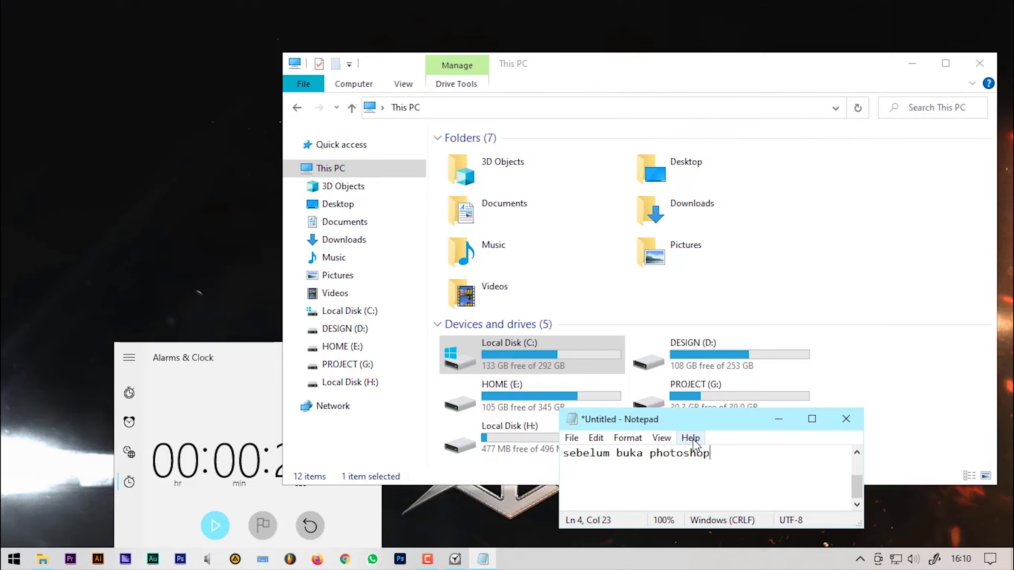
{"action": "type", "text": " free 133 gb"}
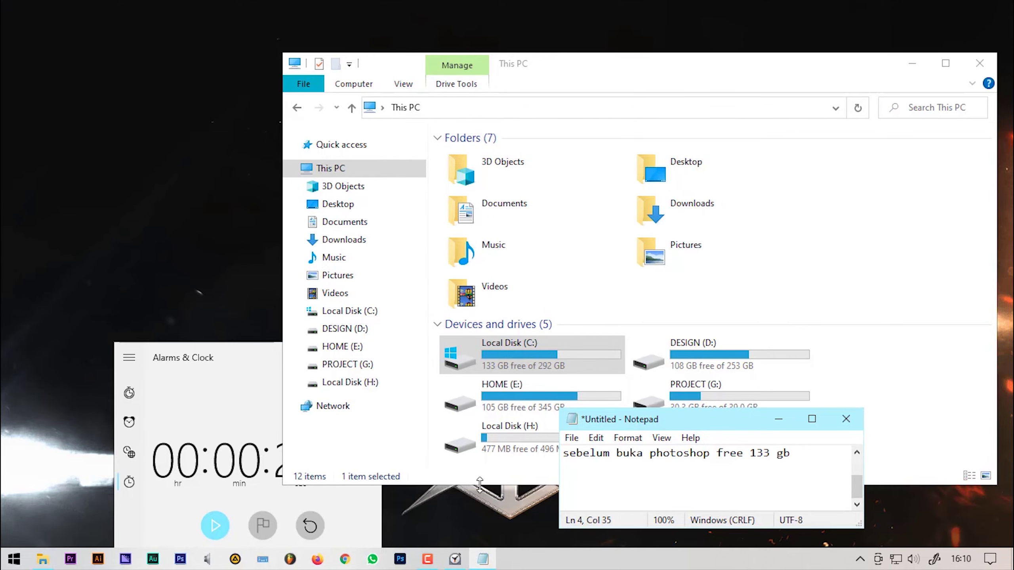
{"action": "left_click", "coordinate": [179, 564]}
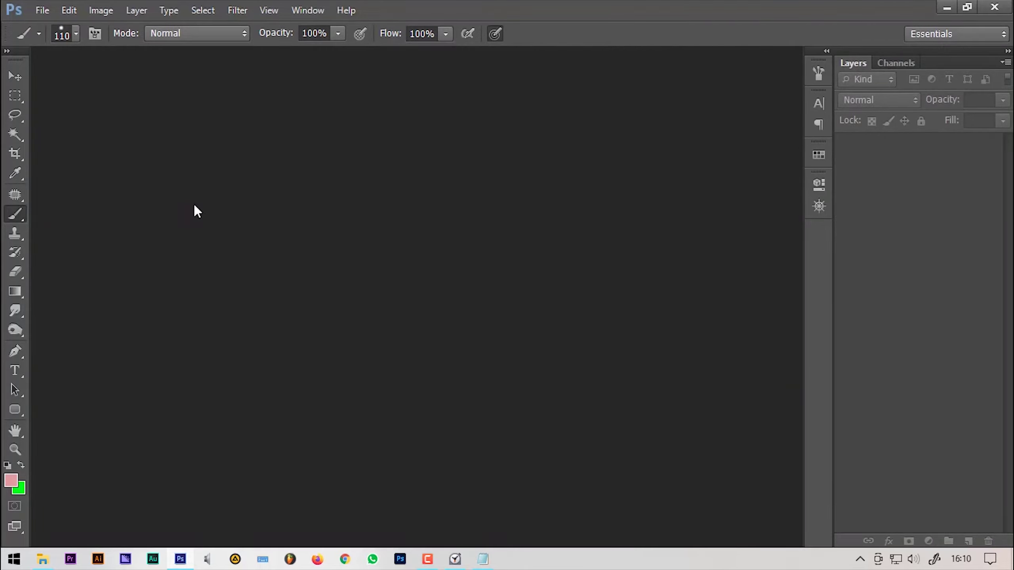
Reopen Anime jcvrnd 6000 pixel.psd from the Open dialog.
{"action": "double_click", "coordinate": [131, 321]}
{"action": "left_click", "coordinate": [425, 160]}
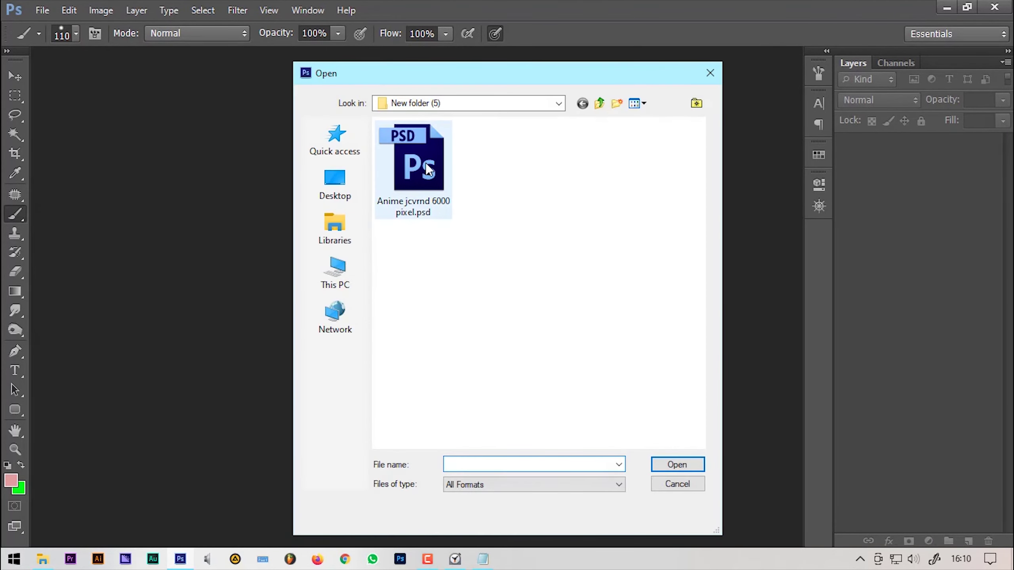
{"action": "double_click", "coordinate": [426, 160]}
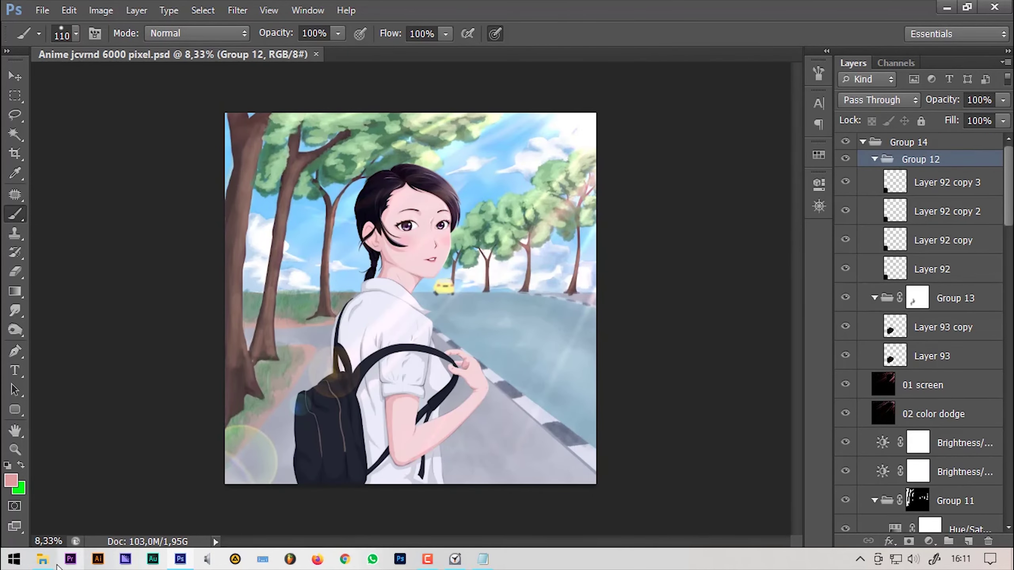
Refresh This PC in File Explorer to update the drives' free space.
{"action": "left_click", "coordinate": [42, 559]}
{"action": "right_click", "coordinate": [725, 451]}
{"action": "left_click", "coordinate": [686, 362]}
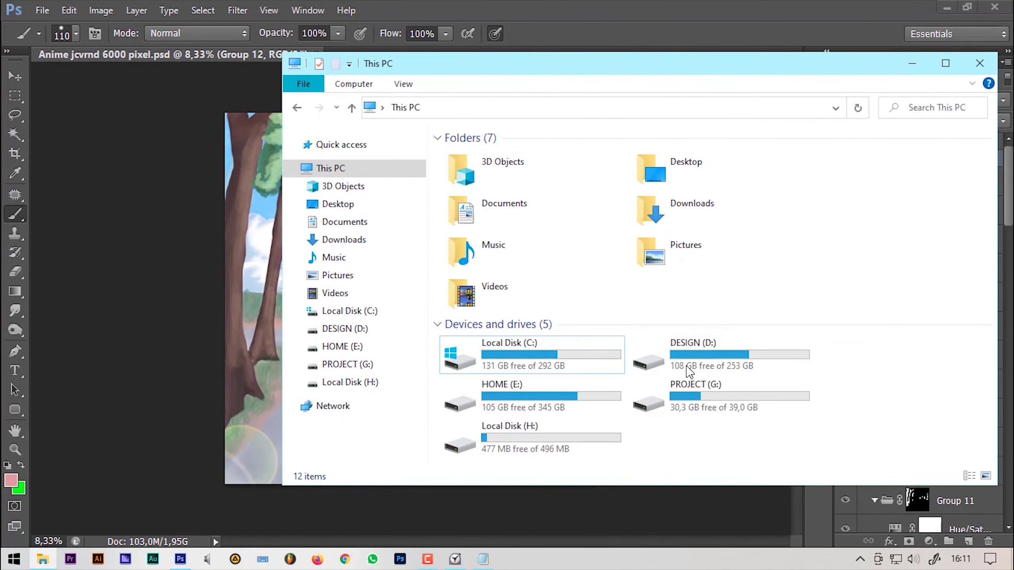
Compare Local Disk (C:)'s 128 GB free against the 133 gb noted in Notepad.
{"action": "left_click", "coordinate": [490, 370]}
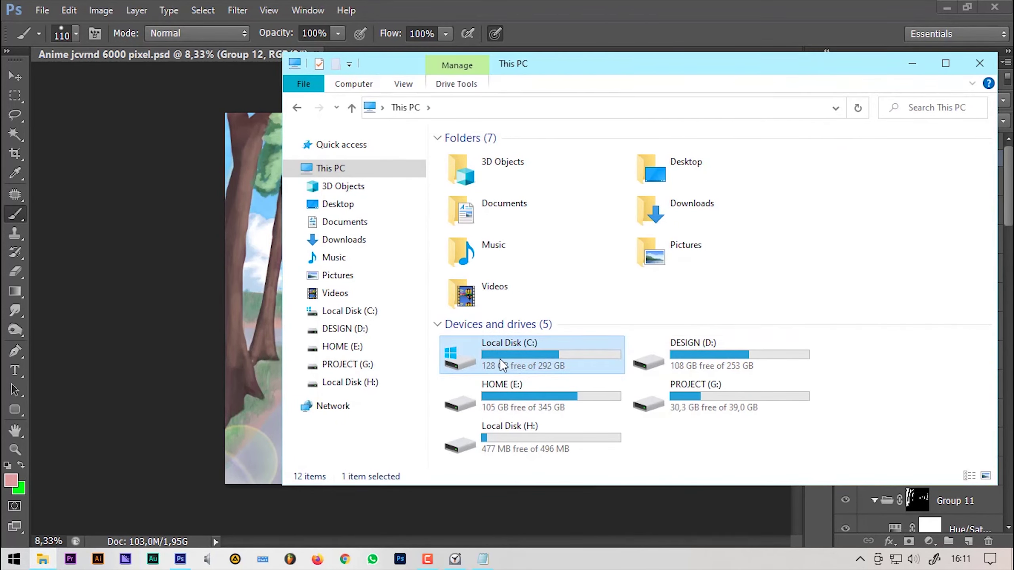
{"action": "left_click", "coordinate": [488, 562]}
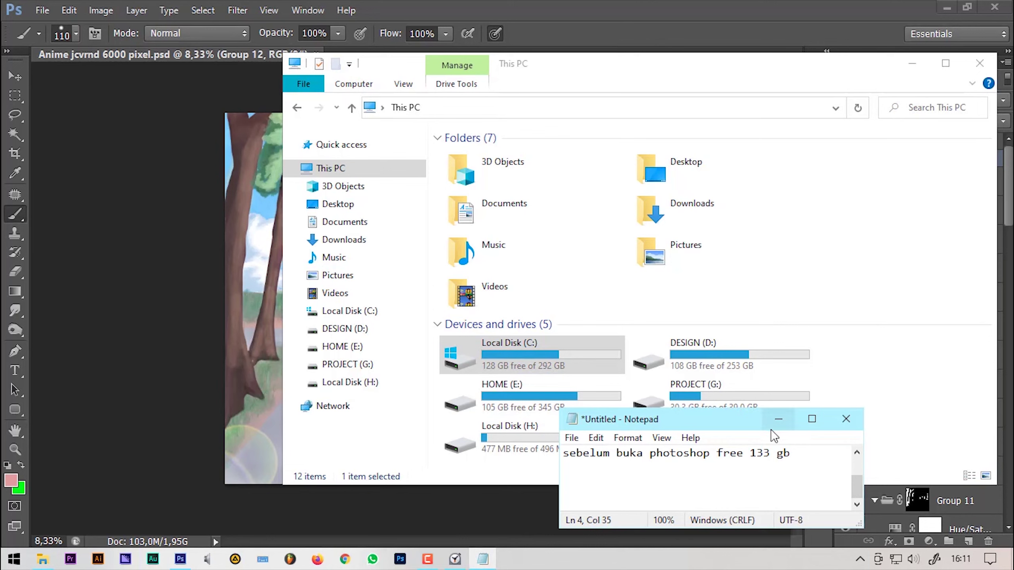
{"action": "left_click_drag", "start_coordinate": [750, 453], "coordinate": [816, 450]}
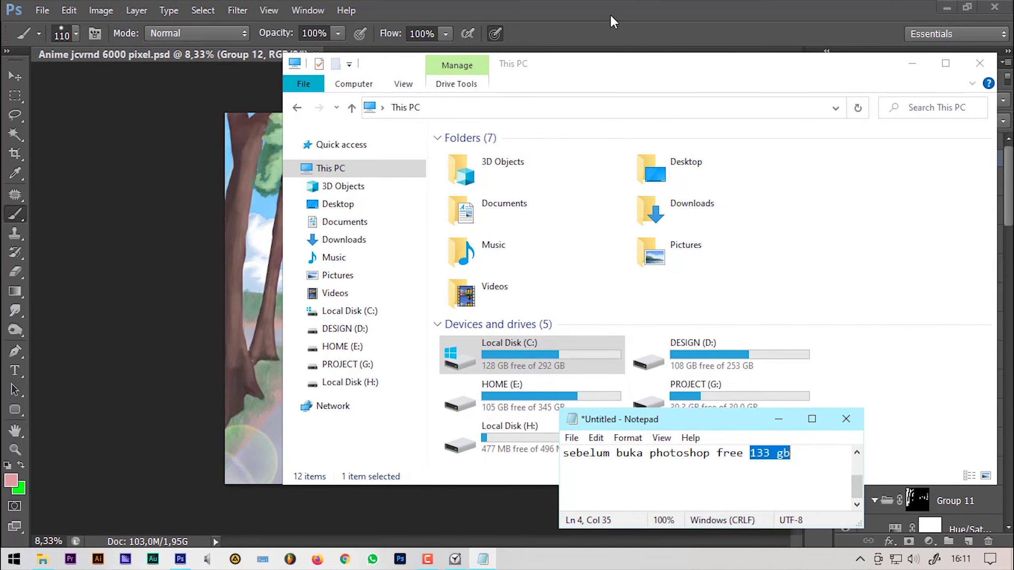
{"action": "left_click", "coordinate": [612, 15]}
{"action": "left_click", "coordinate": [69, 10]}
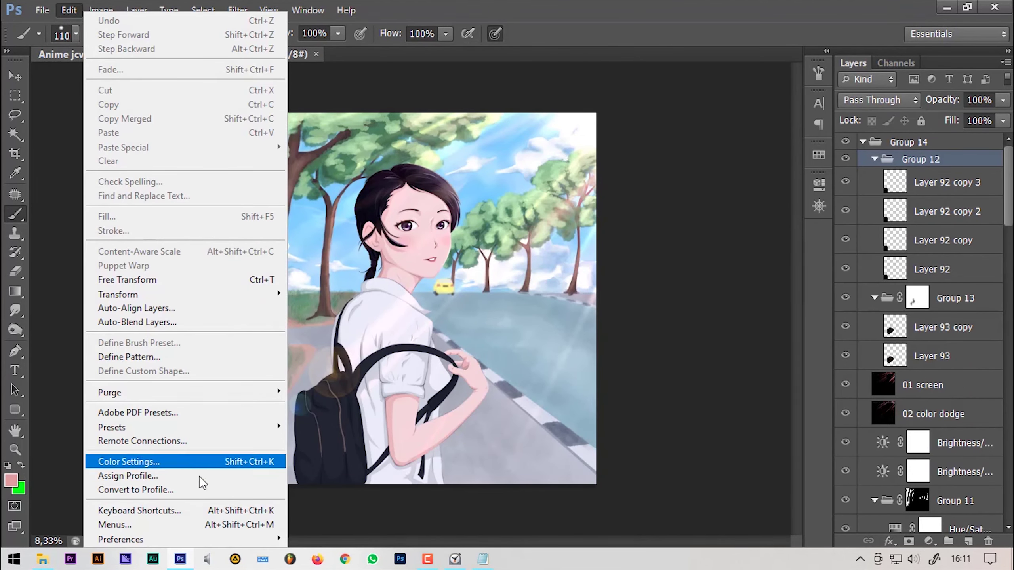
{"action": "mouse_move", "coordinate": [121, 539]}
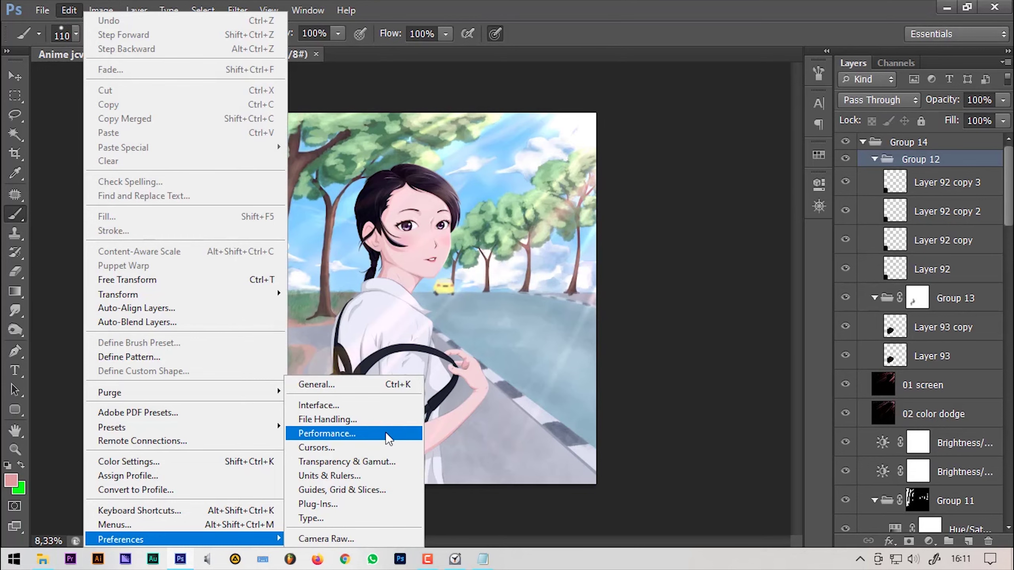
Open Performance preferences and check the DESIGN (D:) drive's free space in Explorer.
{"action": "left_click", "coordinate": [386, 433]}
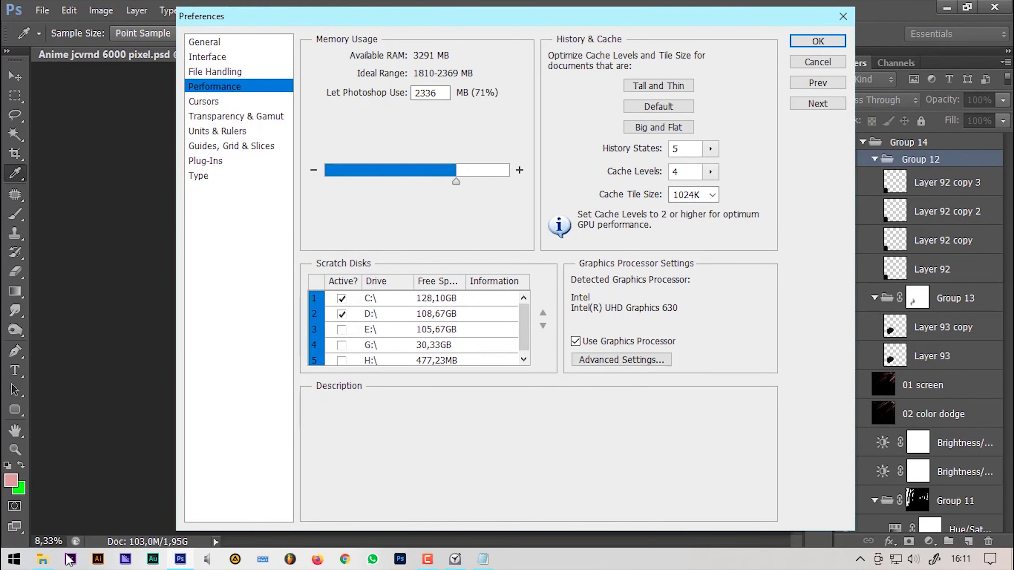
{"action": "left_click", "coordinate": [42, 561]}
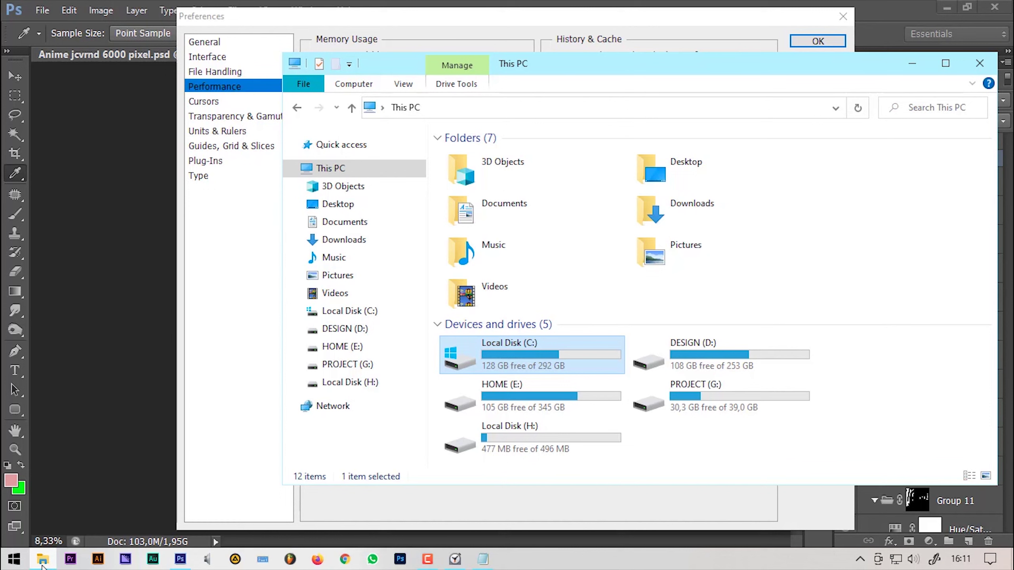
{"action": "left_click", "coordinate": [754, 354]}
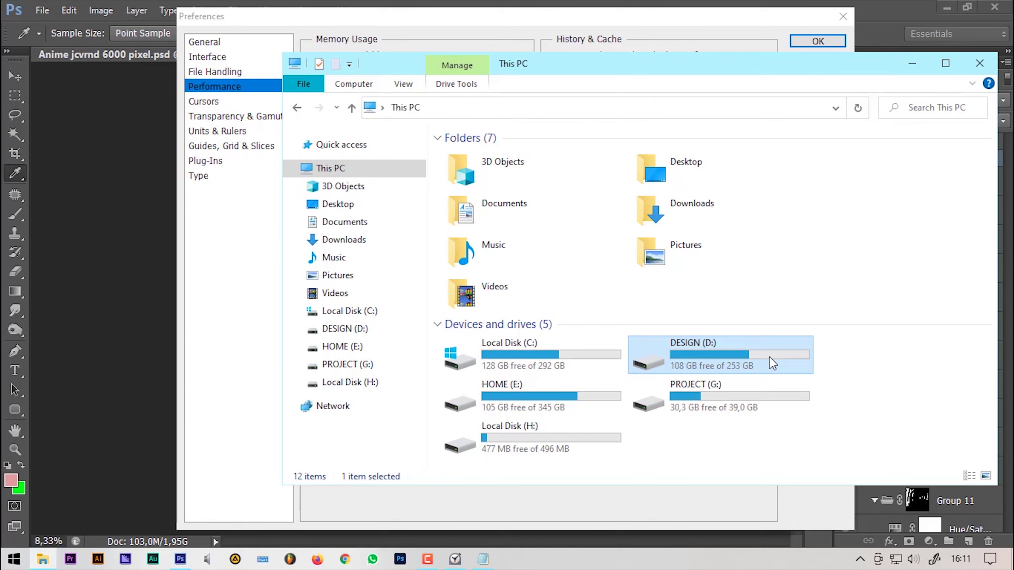
{"action": "left_click", "coordinate": [623, 28]}
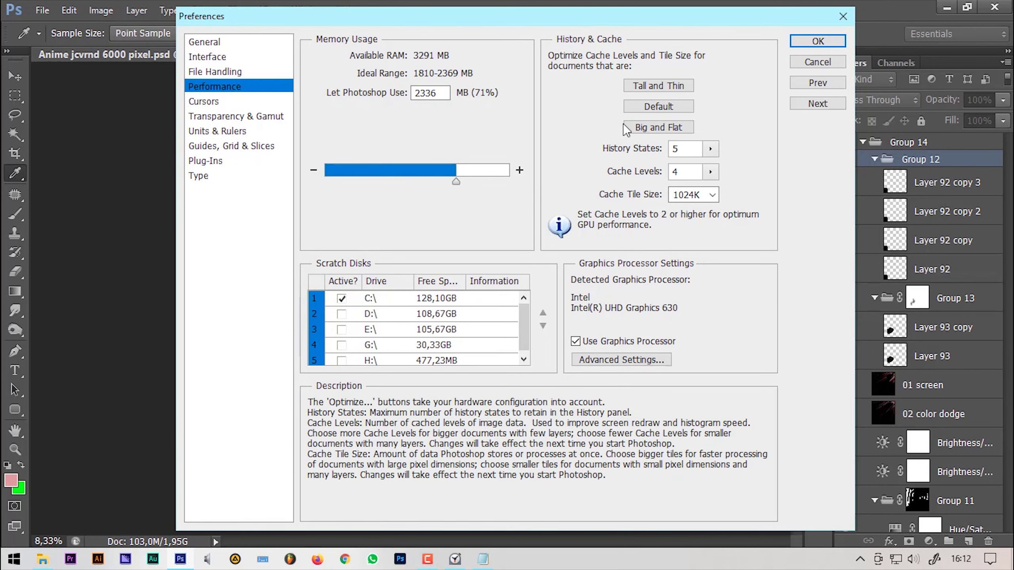
Apply Performance settings with History States 5 and only C: as scratch disk, then close the anime artwork.
{"action": "left_click_drag", "start_coordinate": [684, 149], "coordinate": [675, 148]}
{"action": "left_click", "coordinate": [810, 42]}
{"action": "left_click", "coordinate": [317, 53]}
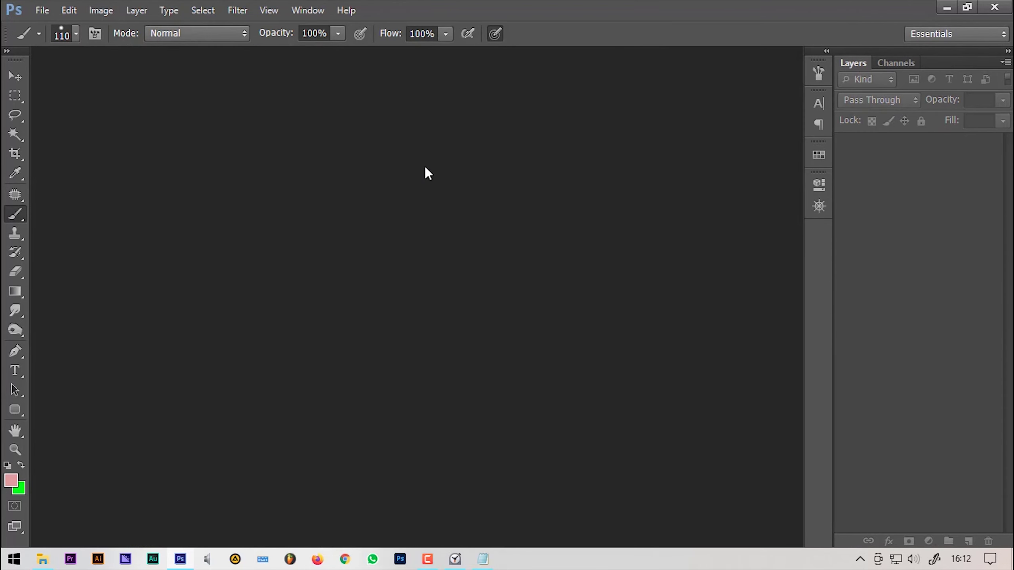
Create a new Untitled-1 canvas and paint ten pink dots across it.
{"action": "key", "text": "ctrl+n"}
{"action": "left_click", "coordinate": [746, 161]}
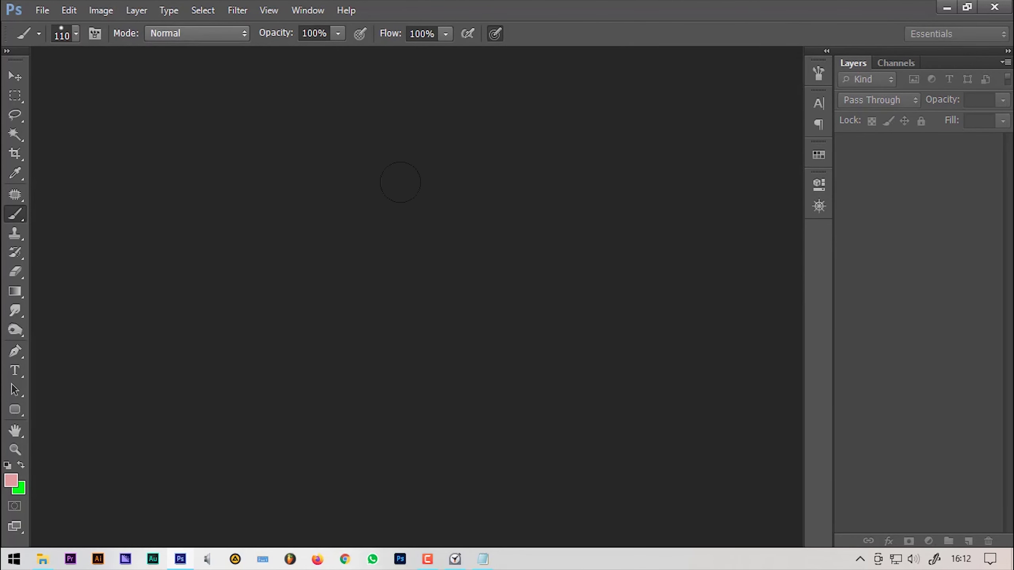
{"action": "left_click", "coordinate": [294, 186]}
{"action": "left_click", "coordinate": [360, 198]}
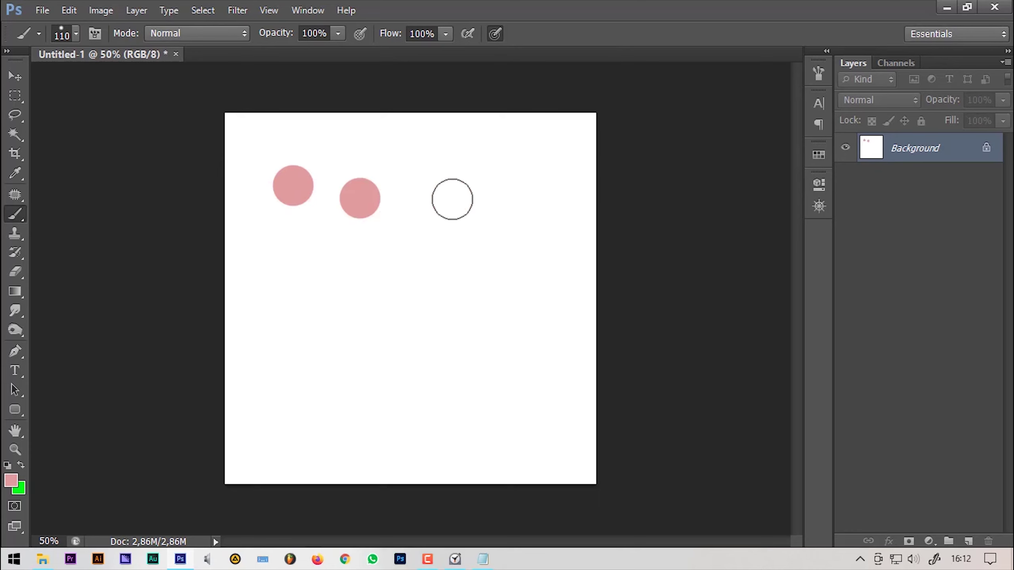
{"action": "left_click", "coordinate": [452, 197]}
{"action": "left_click", "coordinate": [518, 224]}
{"action": "left_click", "coordinate": [502, 294]}
{"action": "left_click", "coordinate": [425, 294]}
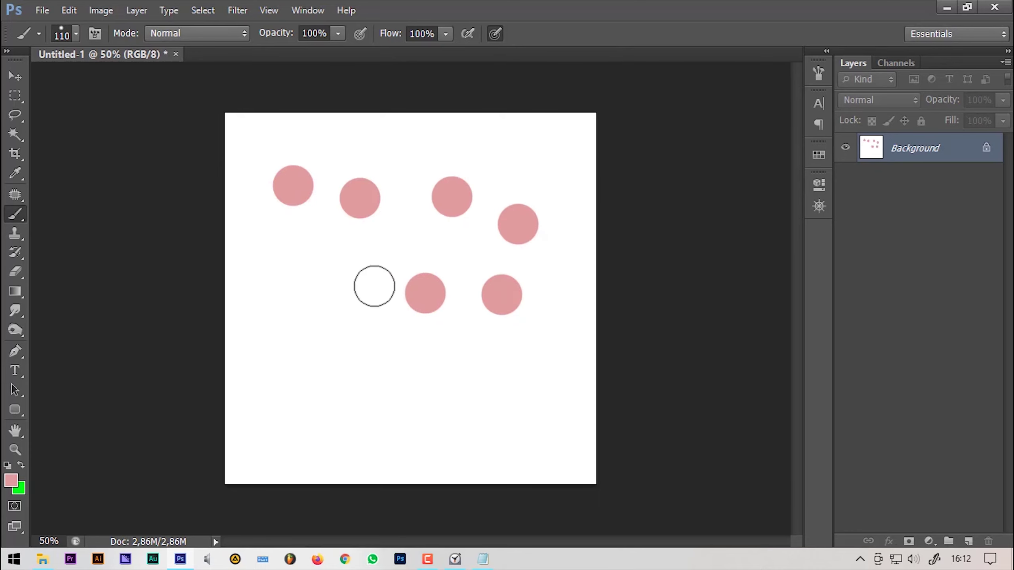
{"action": "left_click", "coordinate": [365, 286]}
{"action": "left_click", "coordinate": [279, 286]}
{"action": "left_click", "coordinate": [285, 336]}
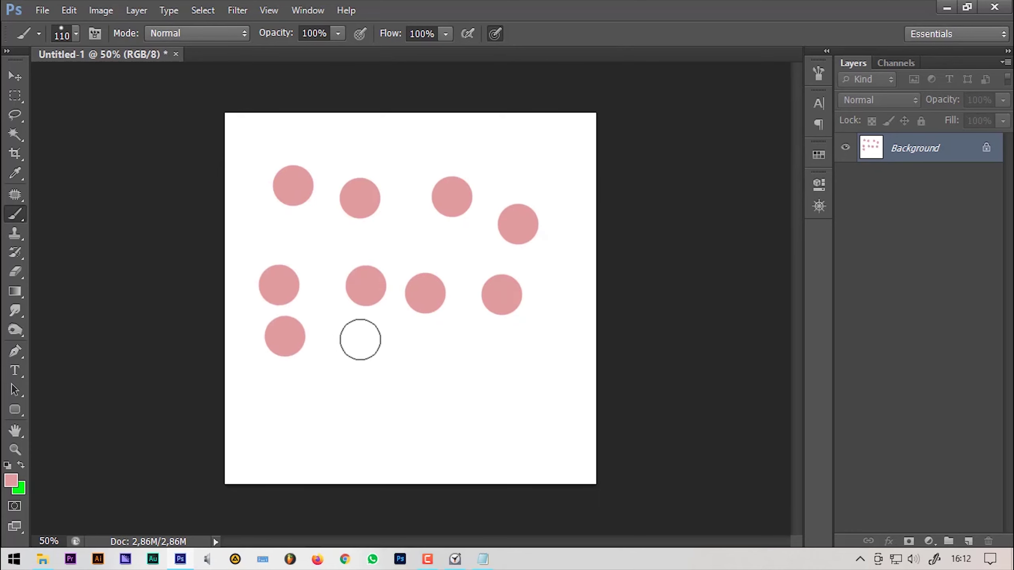
{"action": "left_click", "coordinate": [359, 339]}
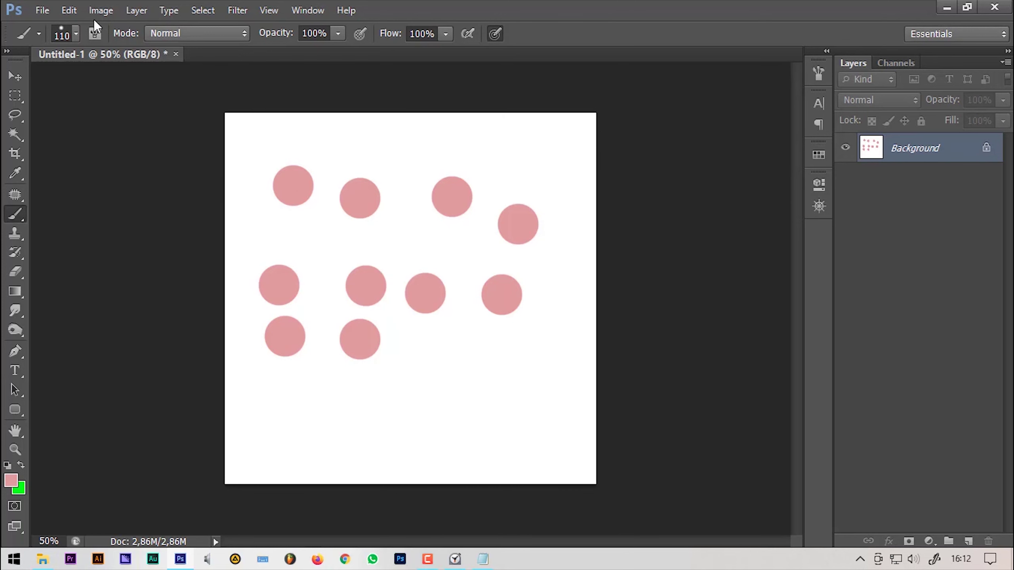
Undo four of the dots, then reset colours and wipe the canvas with white.
{"action": "left_click", "coordinate": [70, 10]}
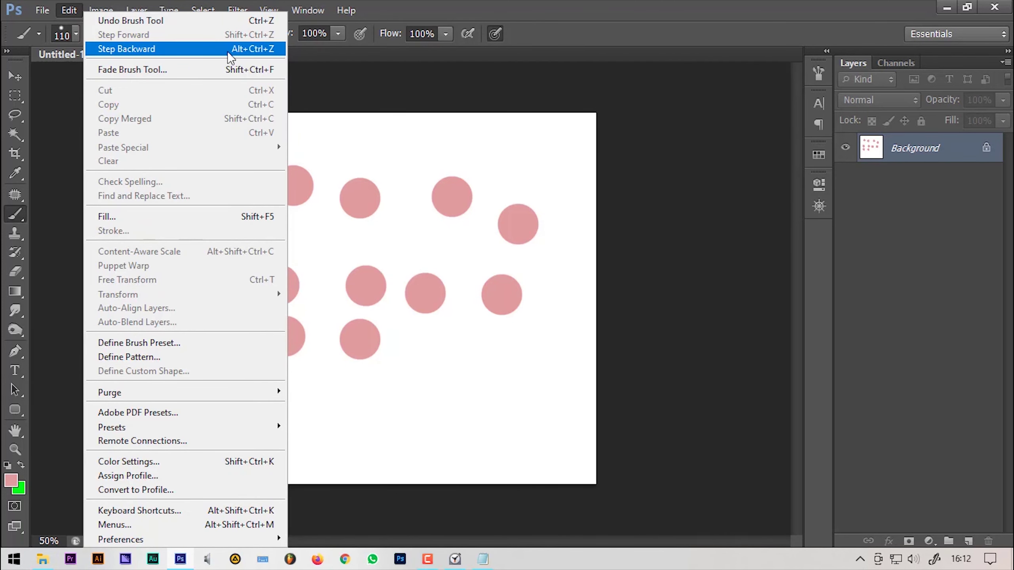
{"action": "key", "text": "alt+ctrl+z"}
{"action": "key", "text": "alt+ctrl+z"}
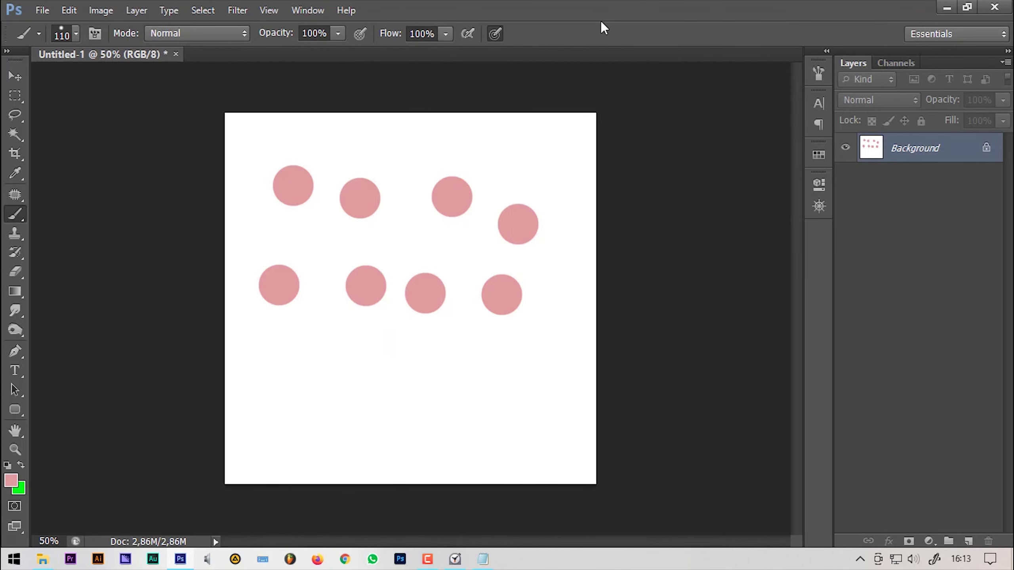
{"action": "key", "text": "alt+ctrl+z"}
{"action": "key", "text": "alt+ctrl+z"}
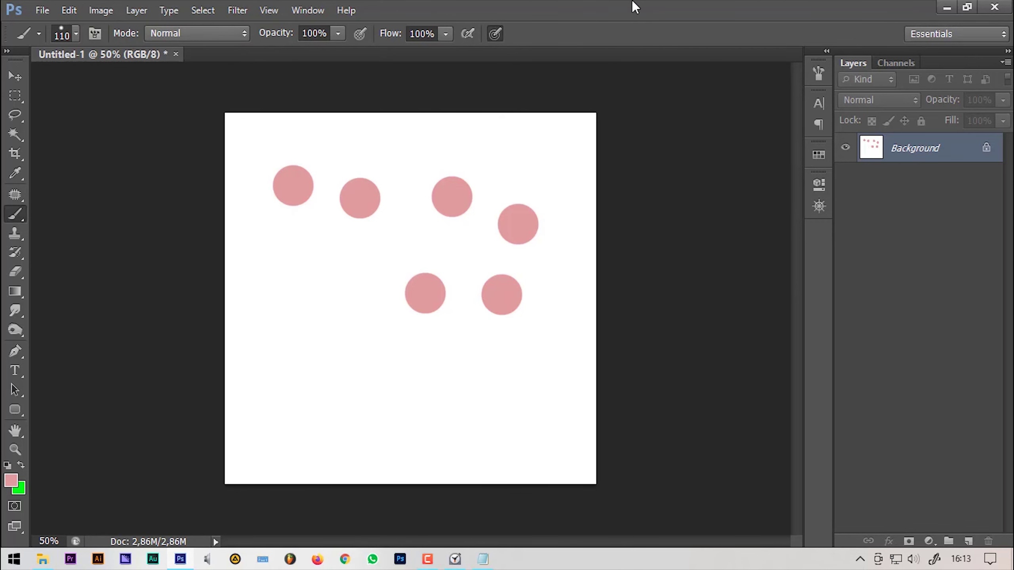
{"action": "key", "text": "alt+ctrl+z"}
{"action": "key", "text": "alt+ctrl+z"}
{"action": "key", "text": "alt+ctrl+z"}
{"action": "key", "text": "d"}
Lower History States to 3 and set the brush to 30 pixels.
{"action": "left_click", "coordinate": [65, 8]}
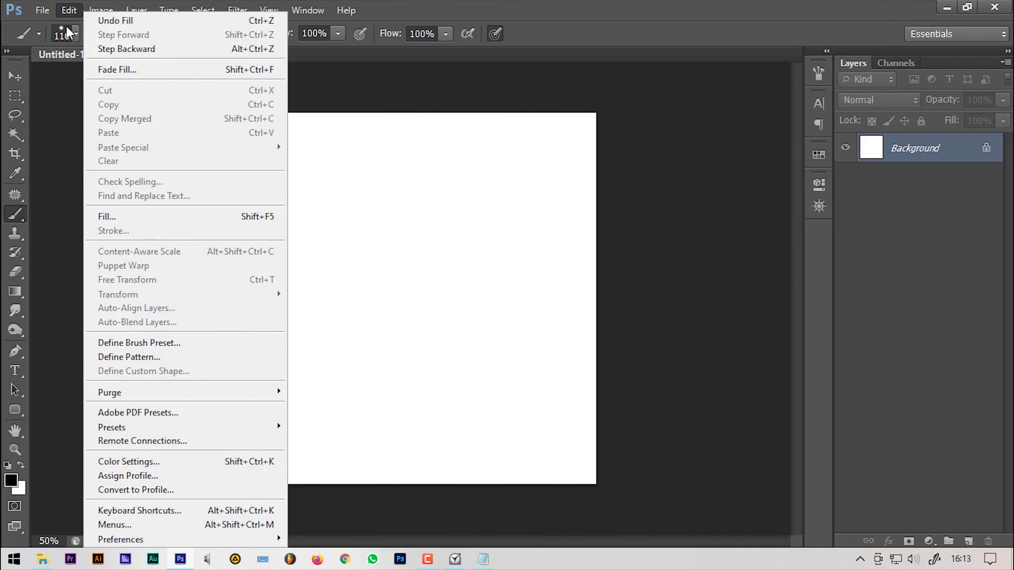
{"action": "mouse_move", "coordinate": [121, 540]}
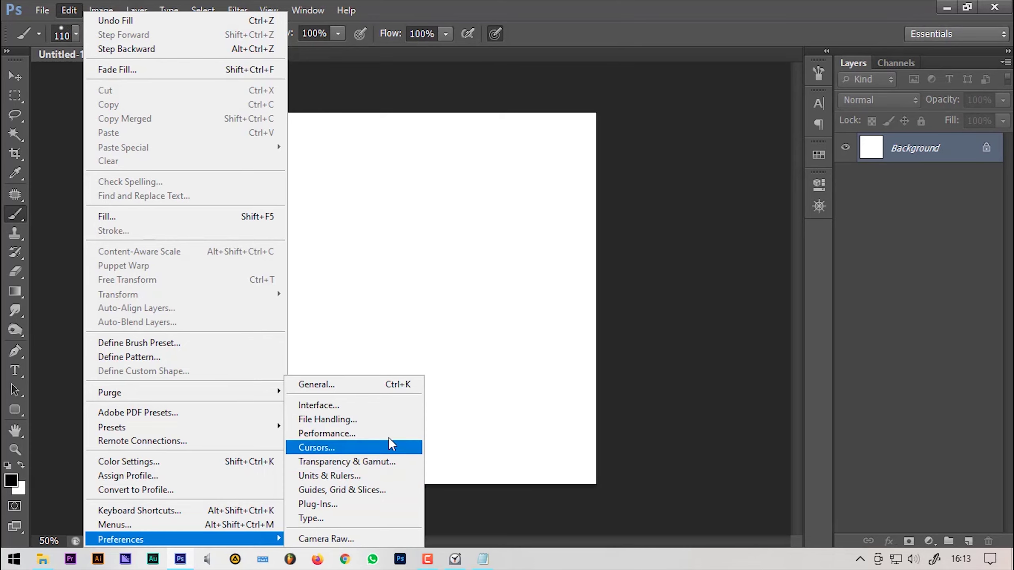
{"action": "left_click", "coordinate": [389, 433]}
{"action": "left_click_drag", "start_coordinate": [647, 148], "coordinate": [637, 150]}
{"action": "key", "text": "Return"}
{"action": "key", "text": "b"}
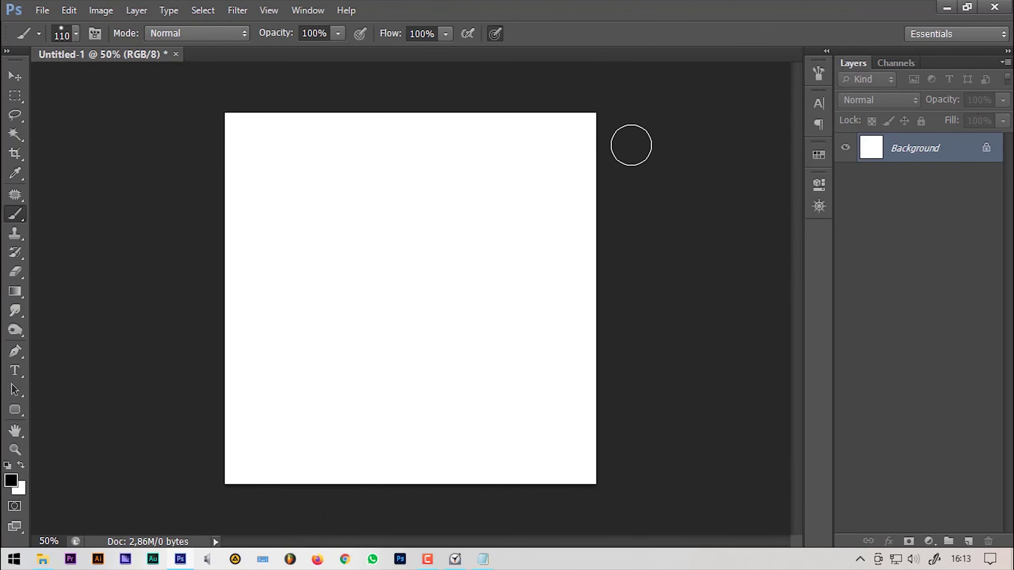
{"action": "key", "text": "bracketleft"}
{"action": "key", "text": "bracketleft"}
{"action": "key", "text": "bracketleft"}
Scatter 28 black dots across the canvas with the 30 px brush.
{"action": "left_click", "coordinate": [252, 158]}
{"action": "left_click", "coordinate": [333, 168]}
{"action": "left_click", "coordinate": [442, 166]}
{"action": "left_click", "coordinate": [449, 191]}
{"action": "left_click", "coordinate": [417, 186]}
{"action": "left_click", "coordinate": [379, 209]}
{"action": "left_click", "coordinate": [319, 247]}
{"action": "left_click", "coordinate": [377, 248]}
{"action": "left_click", "coordinate": [499, 222]}
{"action": "left_click", "coordinate": [429, 130]}
{"action": "left_click", "coordinate": [376, 155]}
{"action": "left_click", "coordinate": [288, 180]}
{"action": "left_click", "coordinate": [262, 224]}
{"action": "left_click", "coordinate": [283, 288]}
{"action": "left_click", "coordinate": [332, 306]}
{"action": "left_click", "coordinate": [448, 330]}
{"action": "left_click", "coordinate": [426, 374]}
{"action": "left_click", "coordinate": [487, 196]}
{"action": "left_click", "coordinate": [530, 219]}
{"action": "left_click", "coordinate": [530, 257]}
{"action": "left_click", "coordinate": [476, 285]}
{"action": "left_click", "coordinate": [357, 351]}
{"action": "left_click", "coordinate": [314, 345]}
{"action": "left_click", "coordinate": [252, 345]}
{"action": "left_click", "coordinate": [241, 310]}
{"action": "left_click", "coordinate": [244, 286]}
{"action": "left_click", "coordinate": [533, 360]}
{"action": "left_click", "coordinate": [478, 398]}
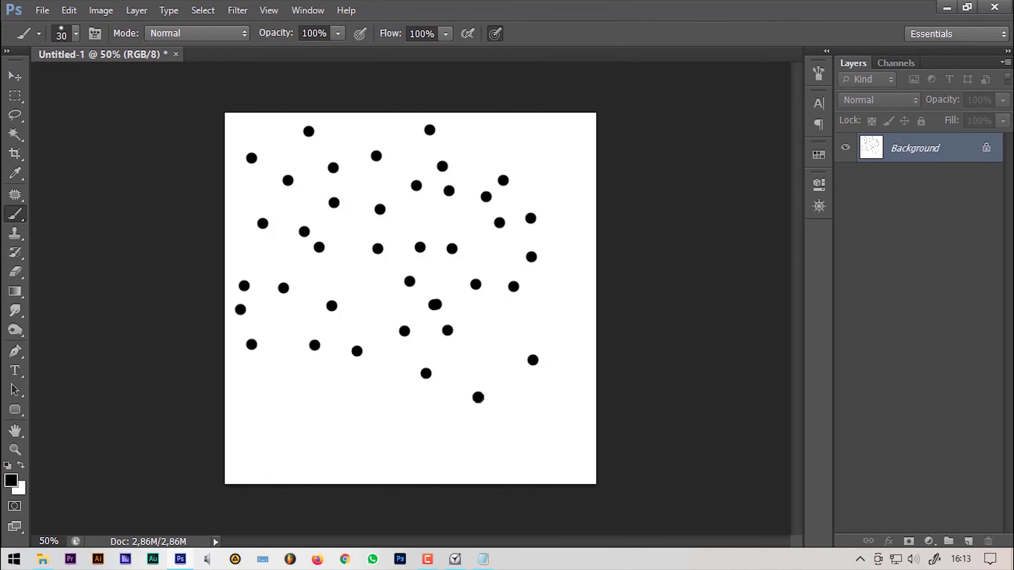
Step back through the latest dots, then close the Untitled-1 document.
{"action": "left_click", "coordinate": [76, 14]}
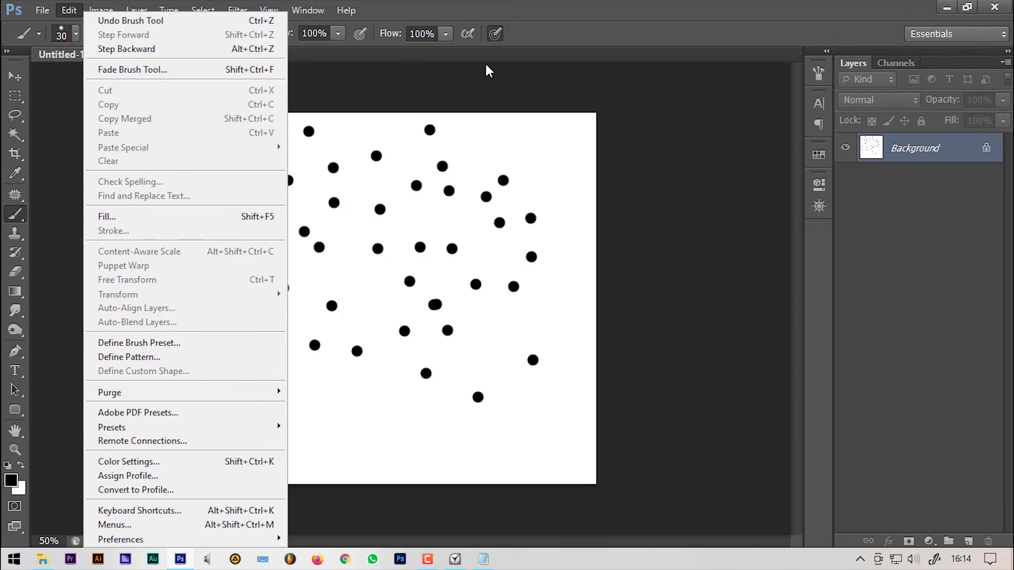
{"action": "left_click", "coordinate": [610, 20]}
{"action": "key", "text": "ctrl+alt+z"}
{"action": "key", "text": "ctrl+alt+z"}
{"action": "key", "text": "ctrl+alt+z"}
{"action": "key", "text": "ctrl+alt+z"}
{"action": "key", "text": "ctrl+alt+z"}
{"action": "key", "text": "ctrl+alt+z"}
{"action": "key", "text": "ctrl+alt+z"}
{"action": "key", "text": "ctrl+alt+z"}
{"action": "key", "text": "ctrl+alt+z"}
{"action": "key", "text": "ctrl+alt+z"}
{"action": "key", "text": "ctrl+alt+z"}
{"action": "key", "text": "ctrl+alt+z"}
{"action": "key", "text": "ctrl+alt+z"}
{"action": "key", "text": "ctrl+alt+z"}
{"action": "key", "text": "ctrl+alt+z"}
{"action": "key", "text": "ctrl+alt+z"}
{"action": "key", "text": "ctrl+alt+z"}
{"action": "key", "text": "ctrl+alt+z"}
{"action": "key", "text": "ctrl+alt+z"}
{"action": "key", "text": "ctrl+alt+z"}
{"action": "key", "text": "ctrl+alt+z"}
{"action": "key", "text": "ctrl+alt+z"}
{"action": "key", "text": "ctrl+alt+z"}
{"action": "key", "text": "ctrl+alt+z"}
{"action": "key", "text": "ctrl+alt+z"}
{"action": "key", "text": "ctrl+alt+z"}
{"action": "key", "text": "ctrl+alt+z"}
{"action": "key", "text": "ctrl+alt+z"}
{"action": "key", "text": "ctrl+alt+z"}
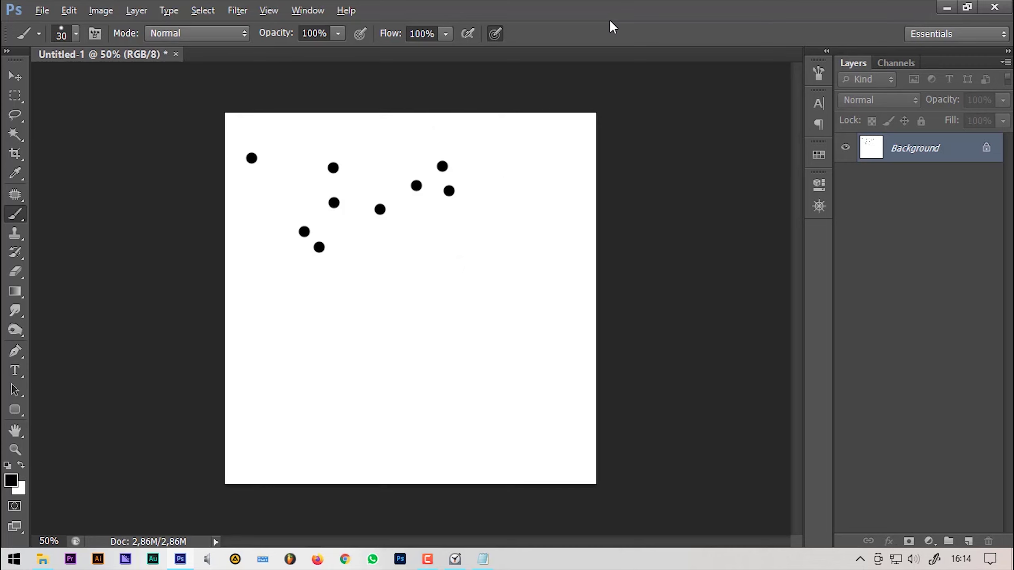
{"action": "left_click", "coordinate": [176, 54]}
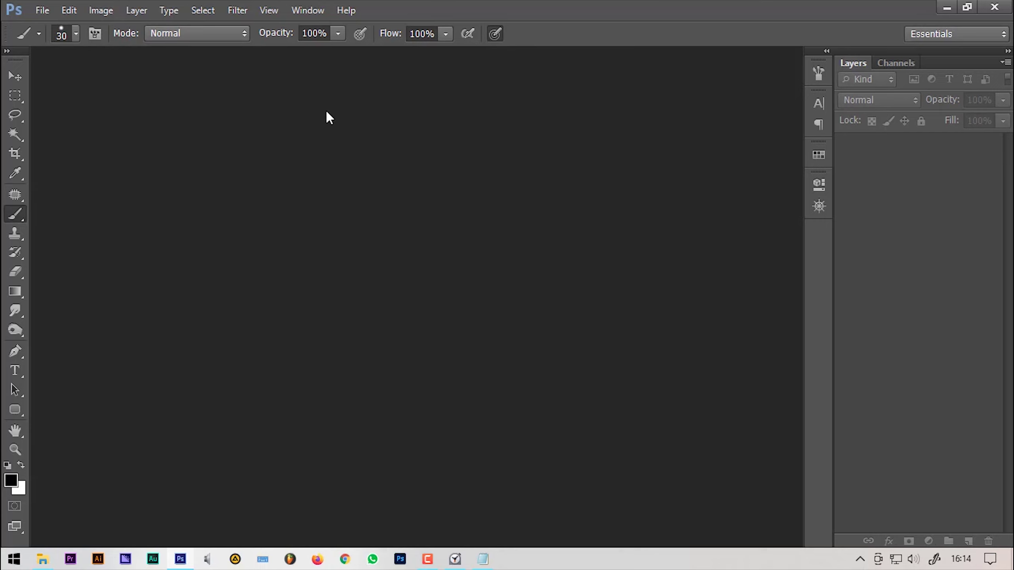